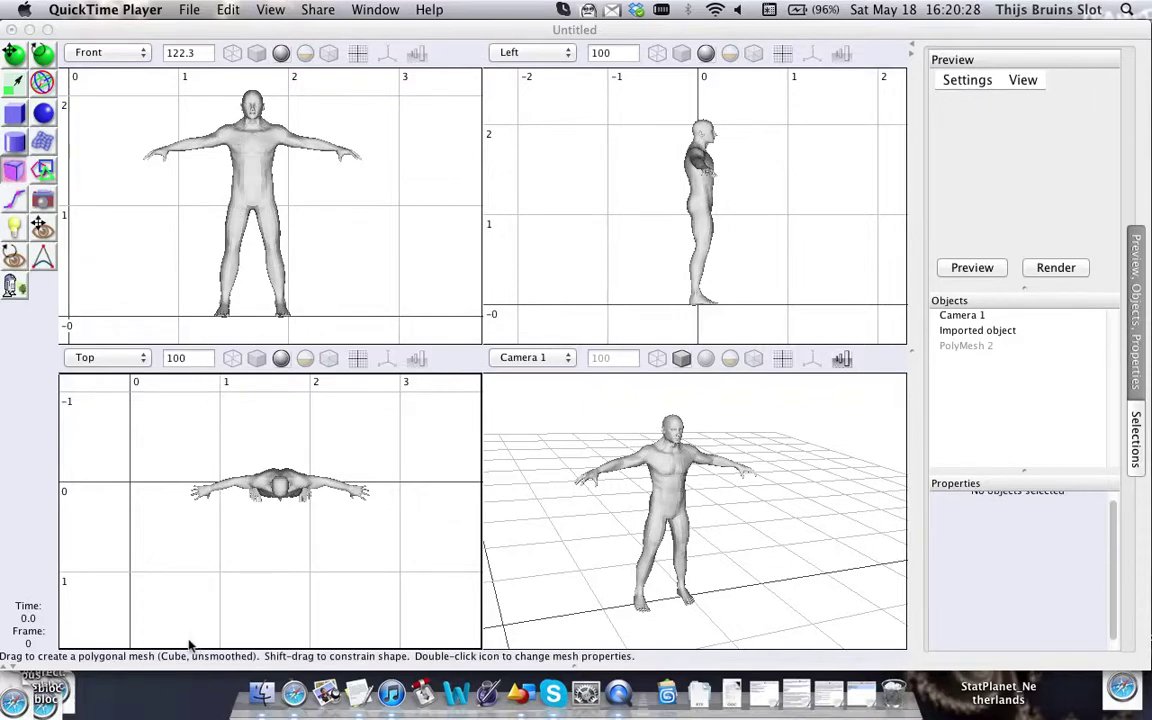
Switch to Art of Illusion and open the imported human figure's polygon mesh for editing
click(487, 30)
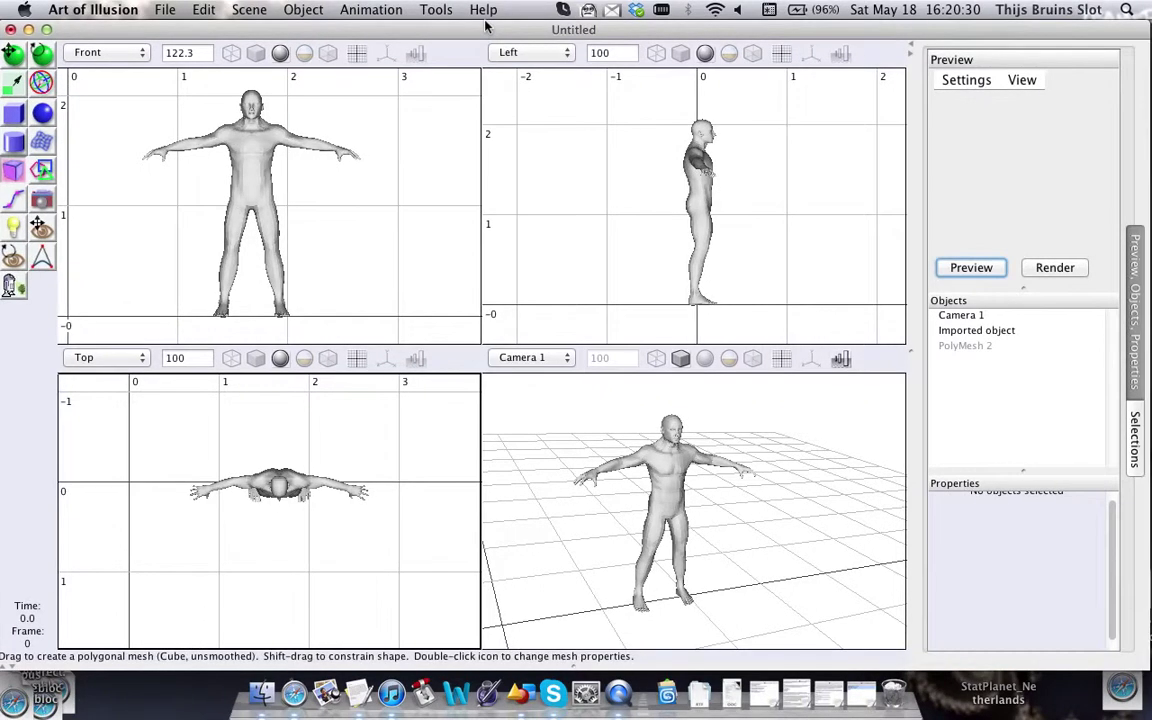
drag(471, 35, 474, 35)
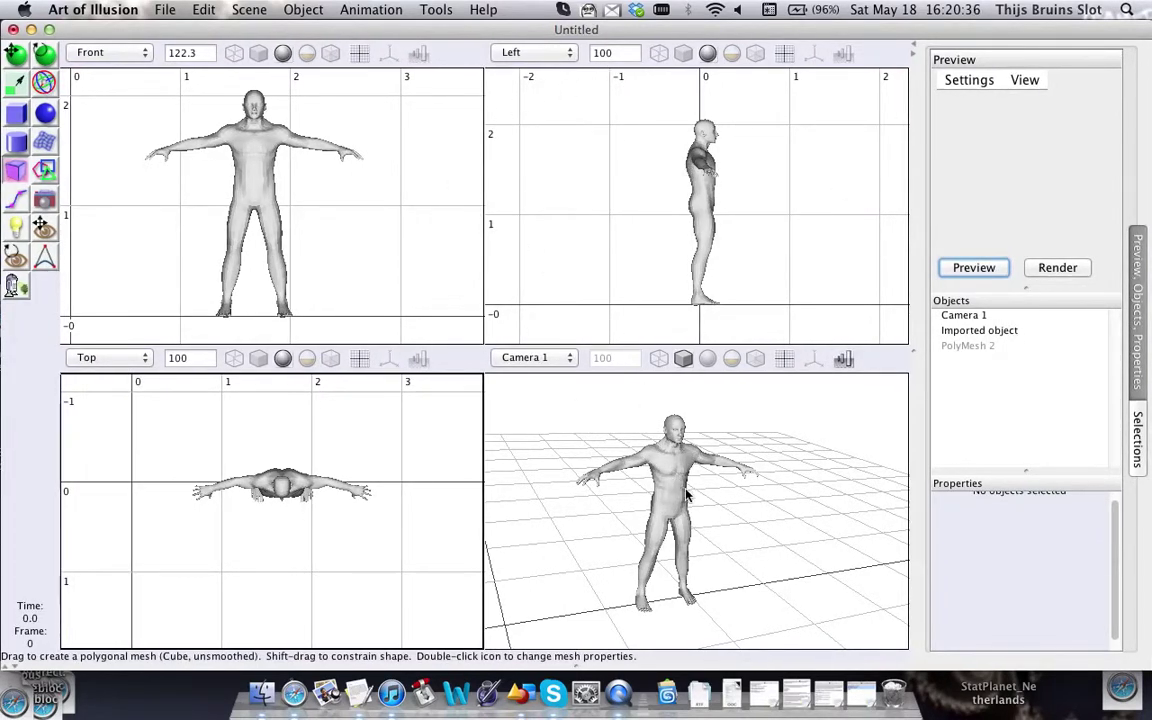
click(955, 331)
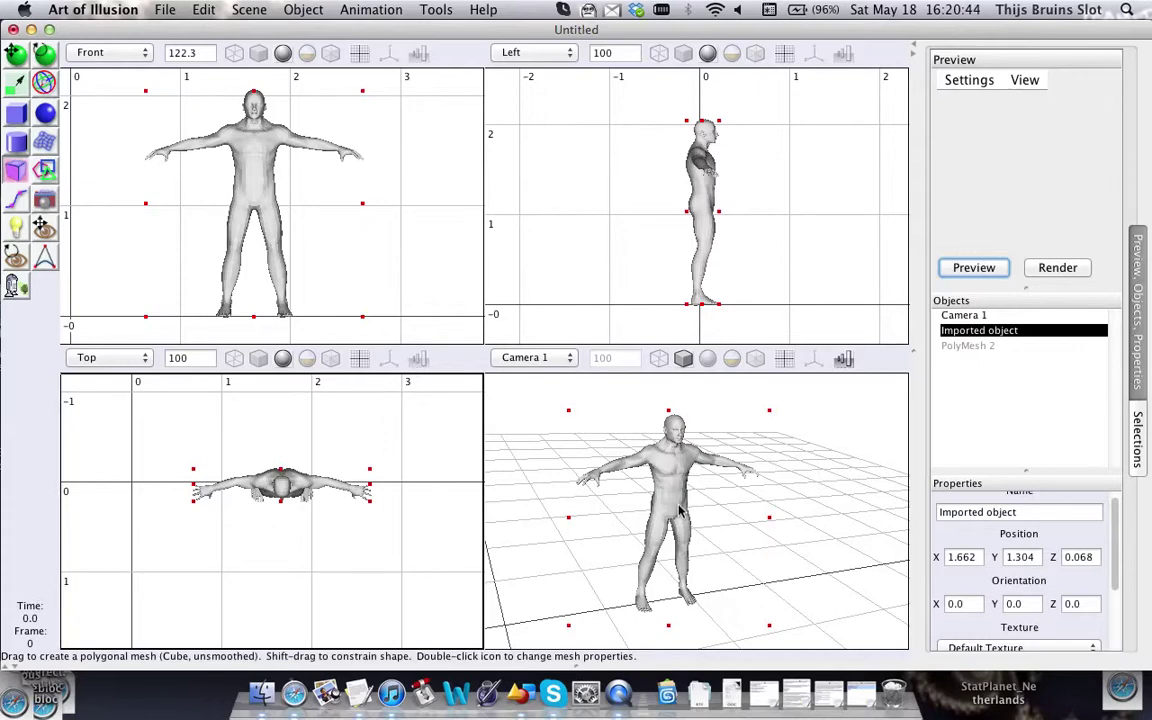
double_click(1047, 338)
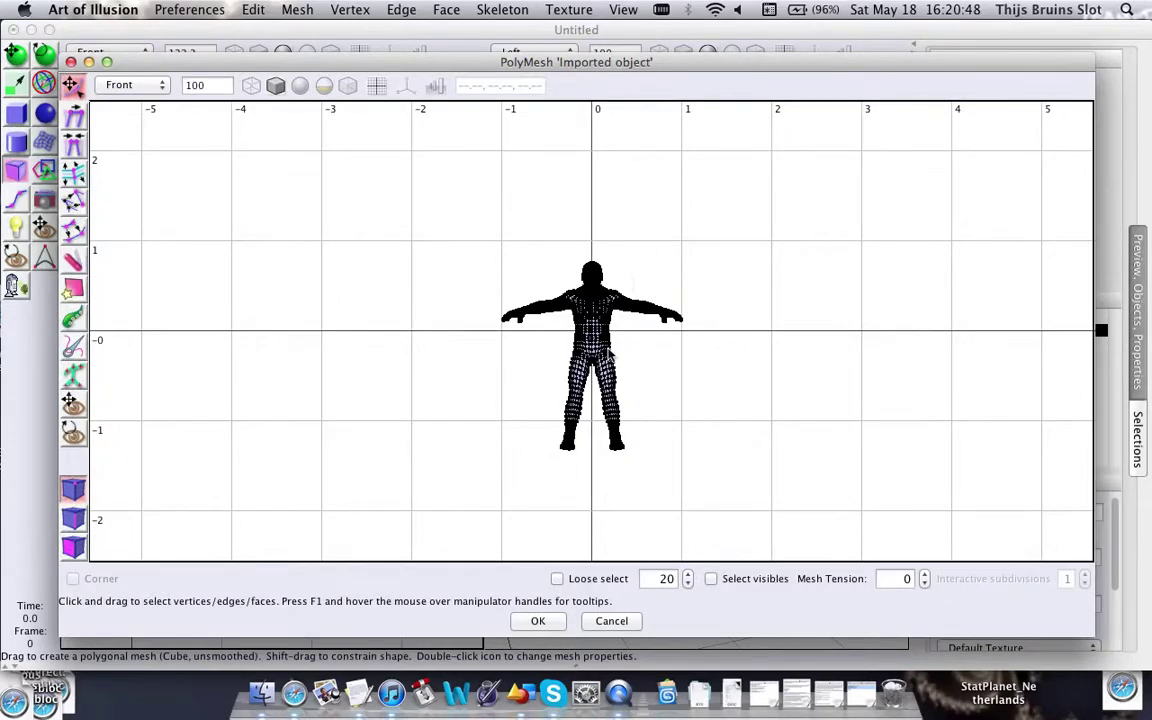
Examine the human figure's mesh in the front view, from the head and arms down to the legs
scroll(610, 355, up, 10)
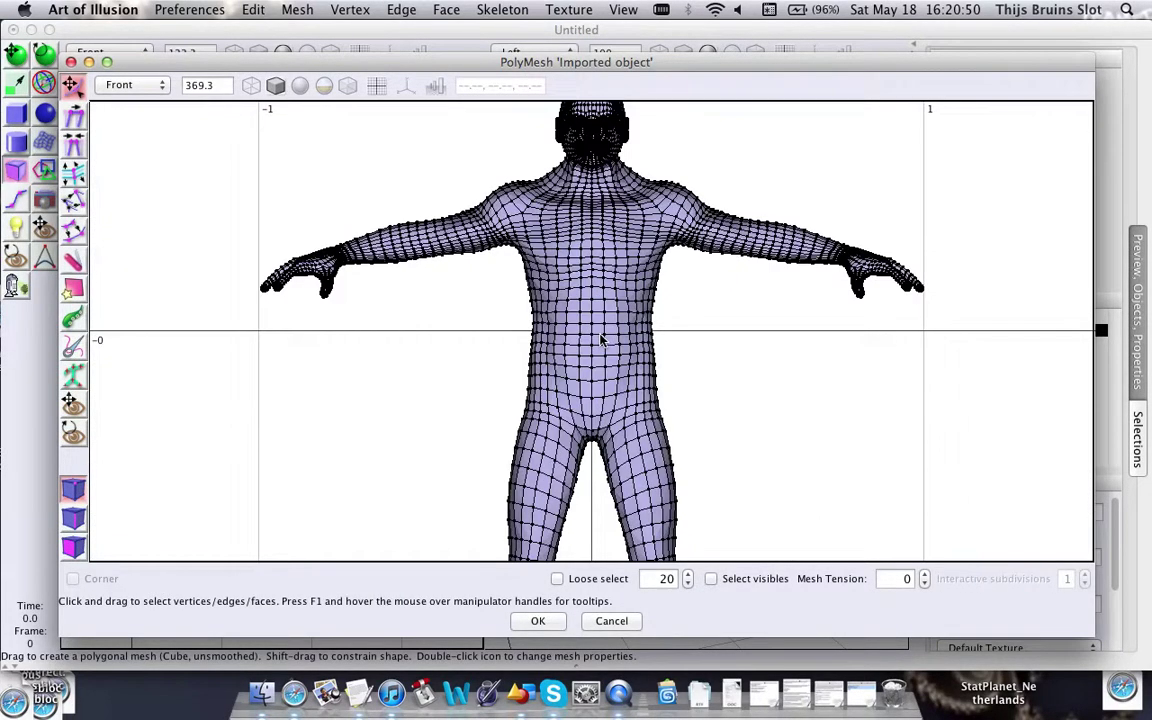
scroll(601, 341, down, 5)
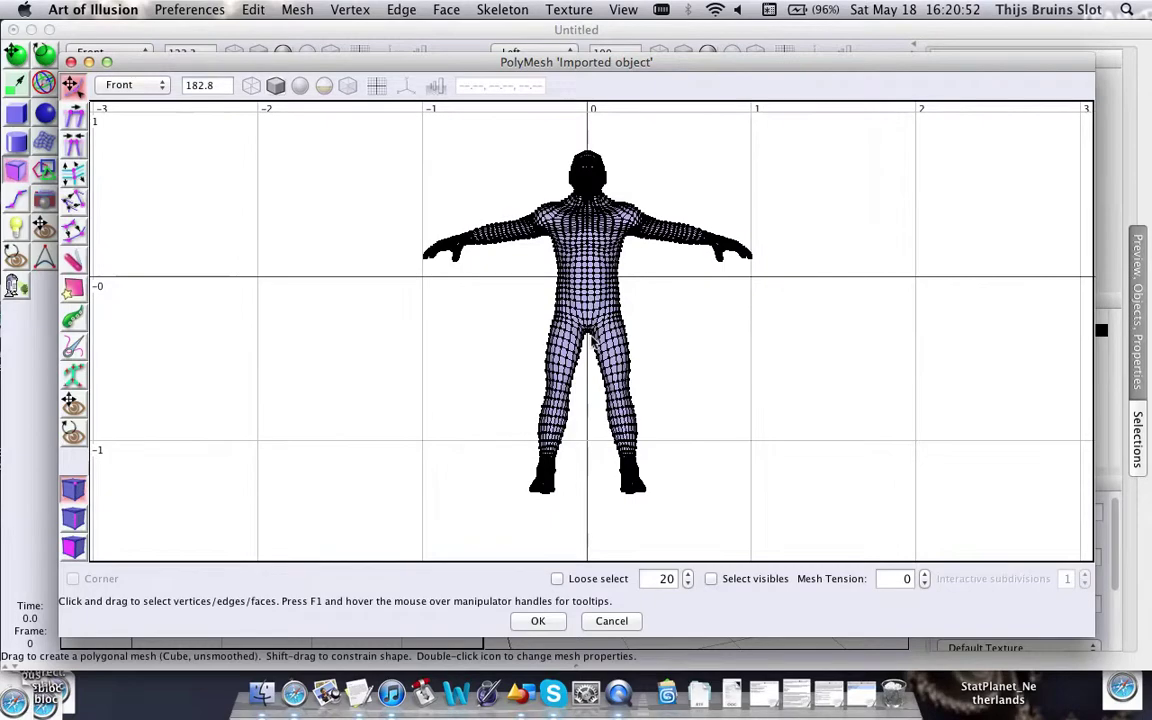
right_drag(592, 331, 598, 387)
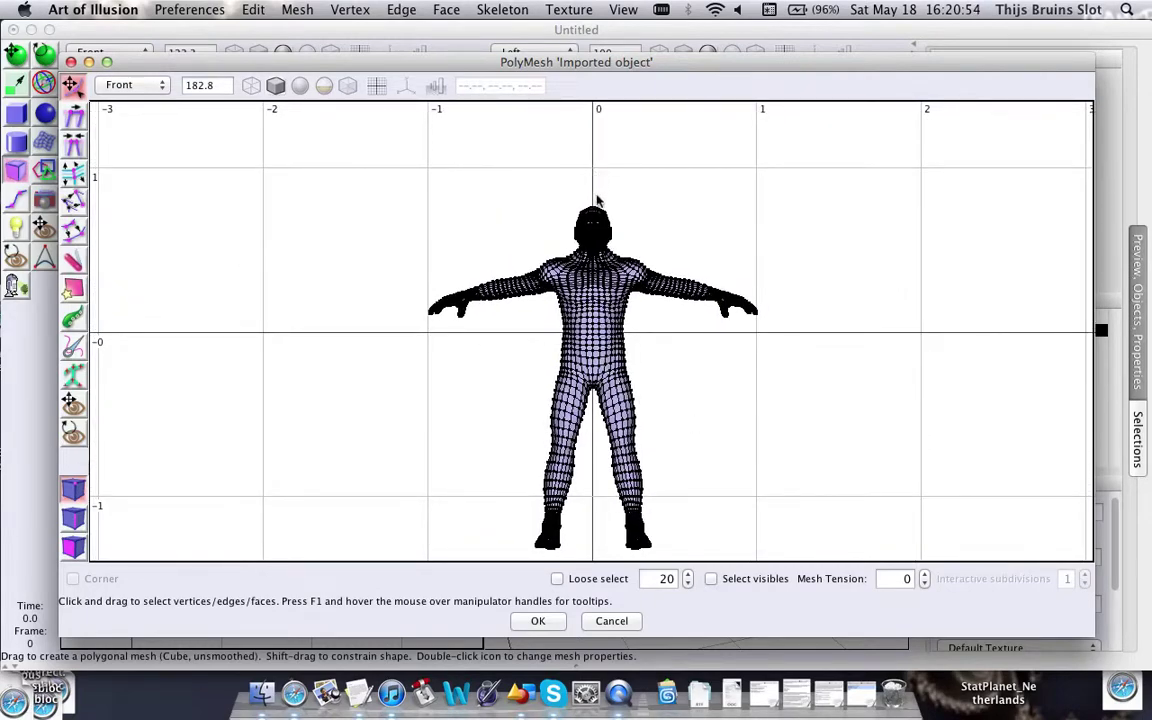
scroll(594, 255, up, 10)
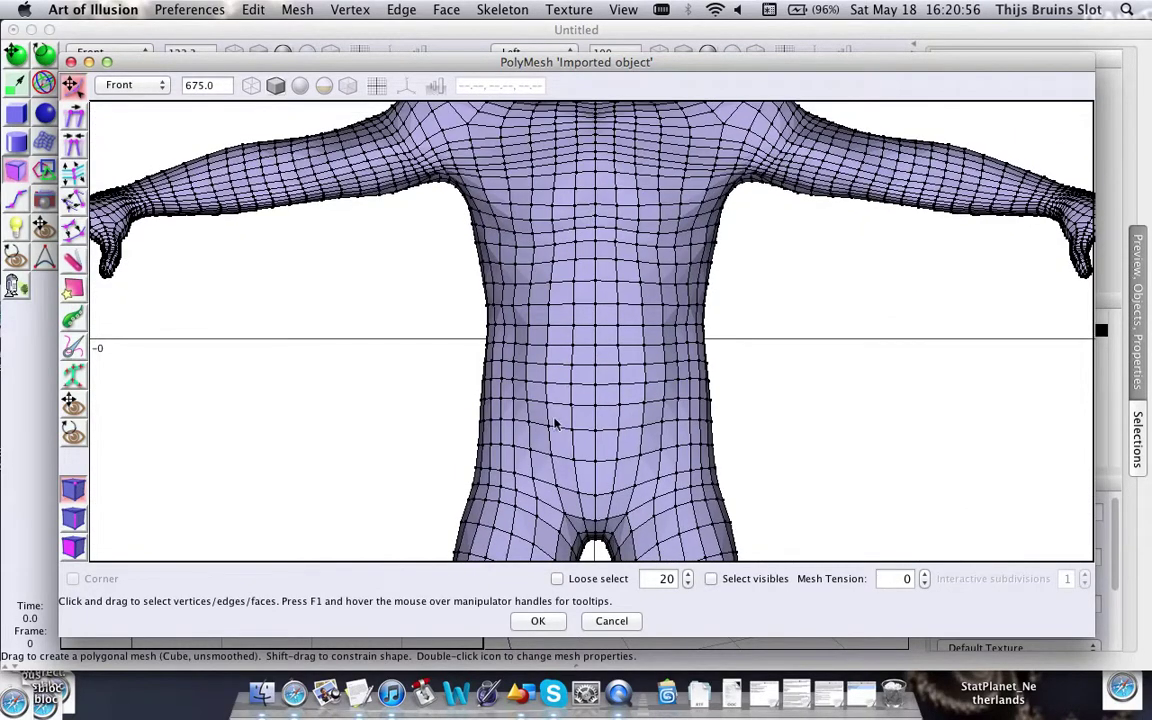
scroll(556, 425, down, 3)
scroll(591, 303, up, 2)
scroll(590, 308, down, 2)
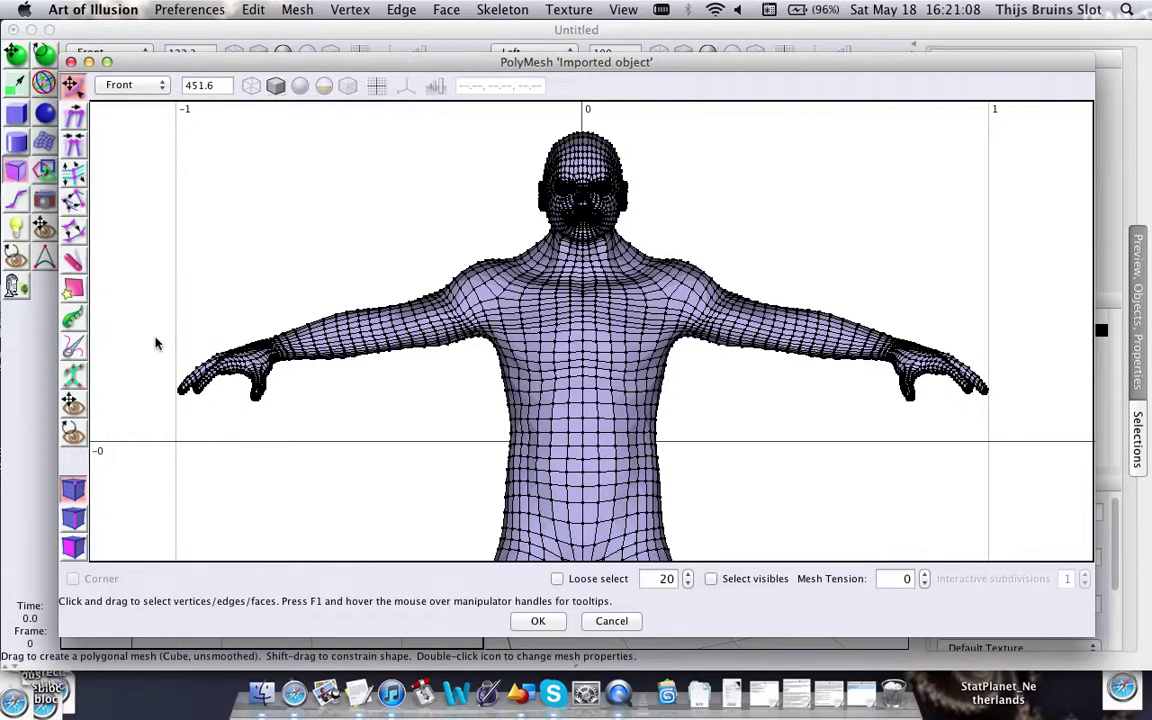
scroll(668, 319, down, 5)
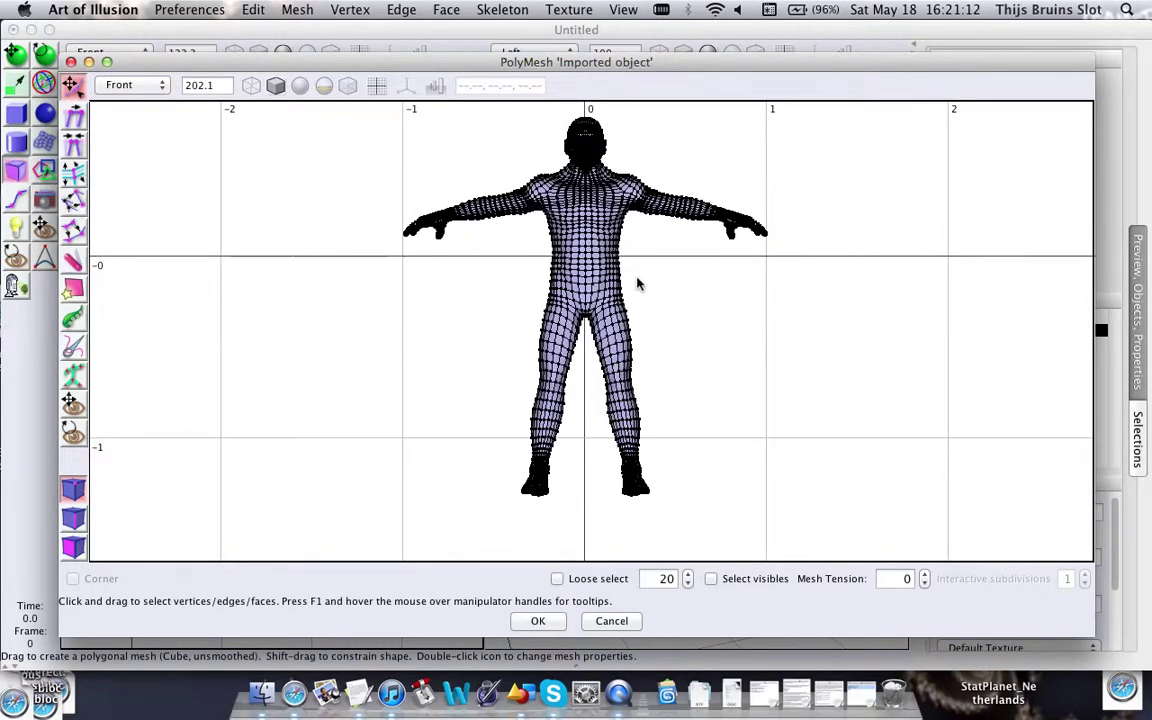
Select all vertices on the positive X side of the figure in the front view and delete that half of the body
right_drag(667, 159, 657, 186)
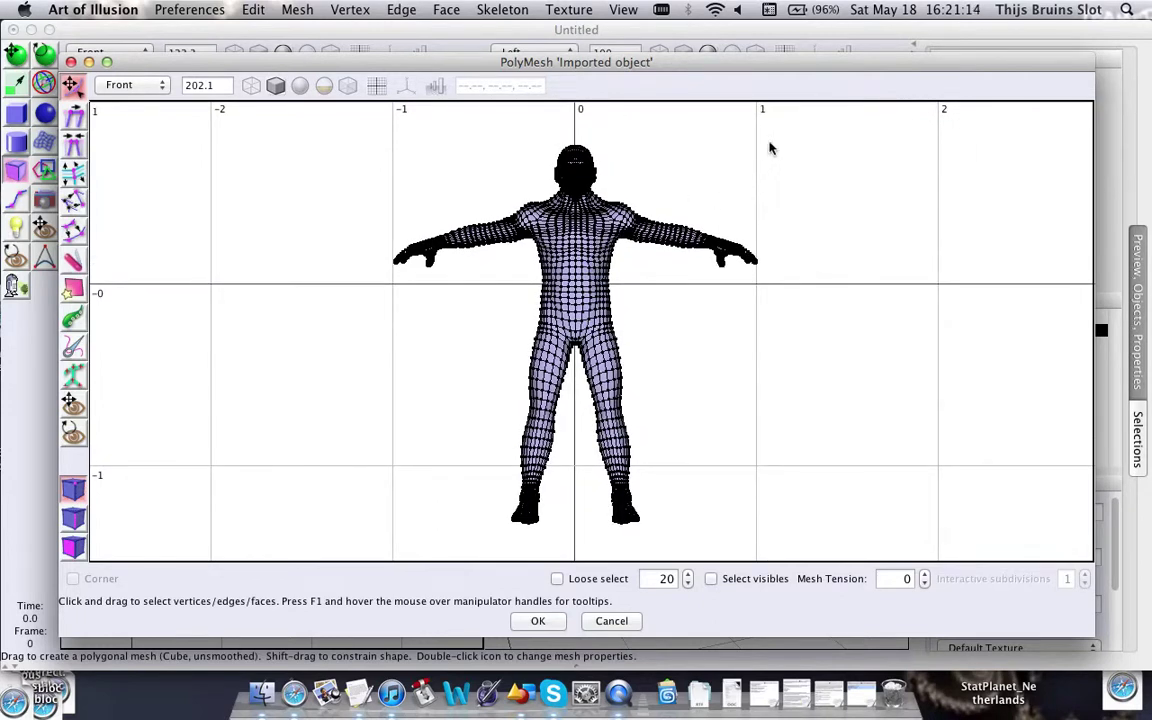
drag(780, 116, 575, 535)
scroll(465, 200, up, 5)
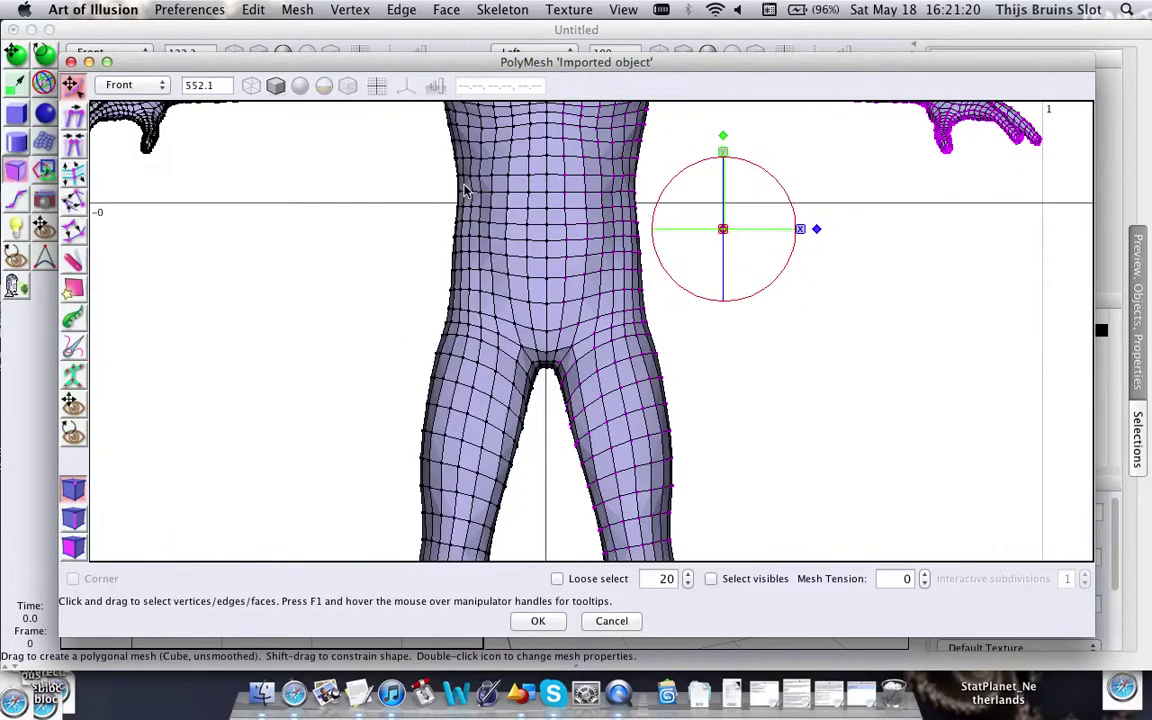
right_drag(471, 175, 456, 470)
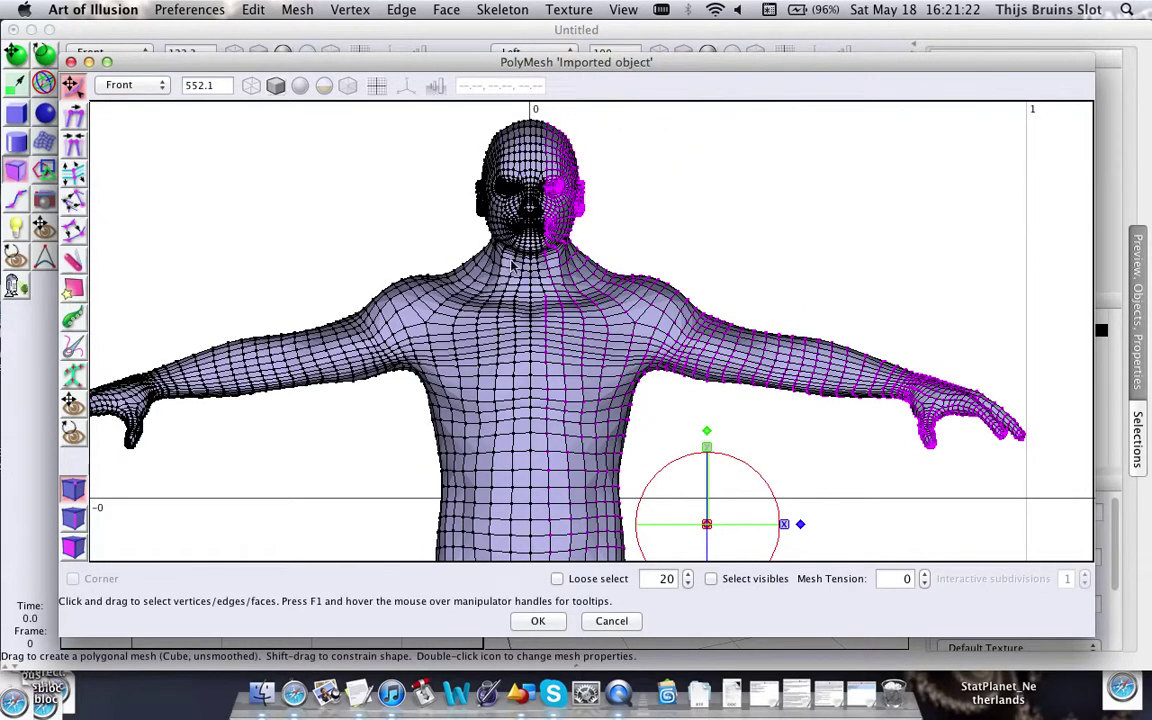
scroll(521, 244, up, 4)
key(Delete)
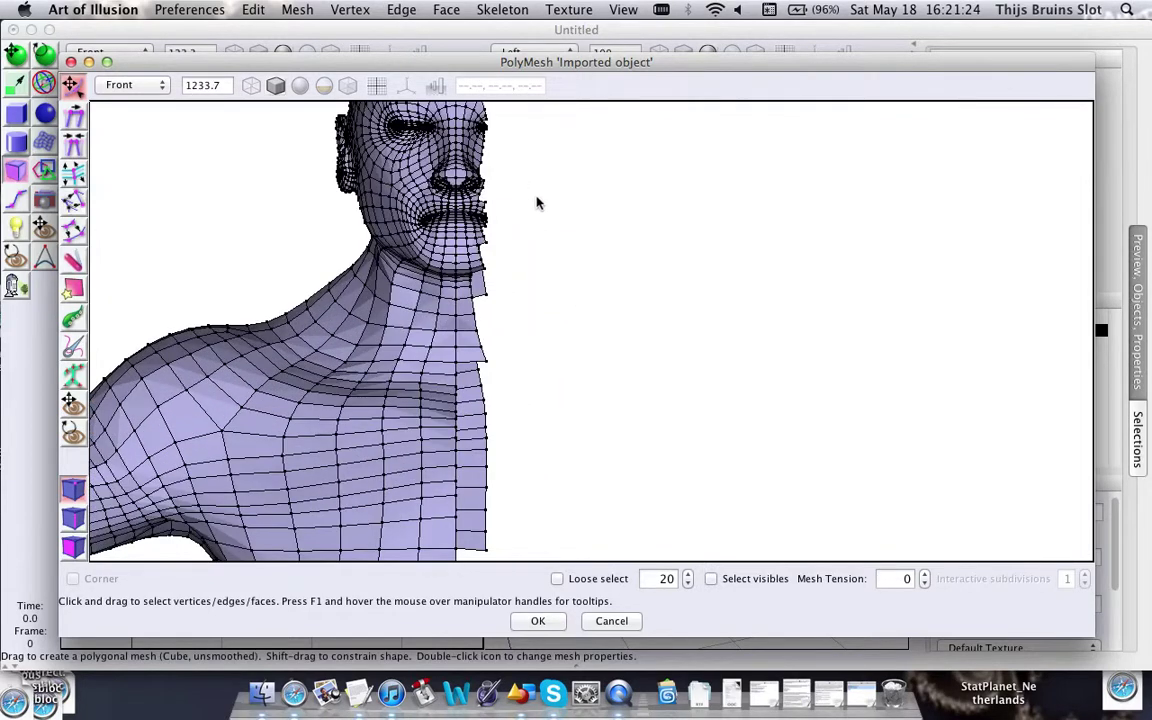
Delete the ragged strip of vertices left past the centreline along the head and neck
scroll(604, 312, up, 2)
scroll(604, 312, down, 2)
right_drag(590, 274, 615, 286)
scroll(627, 150, down, 1)
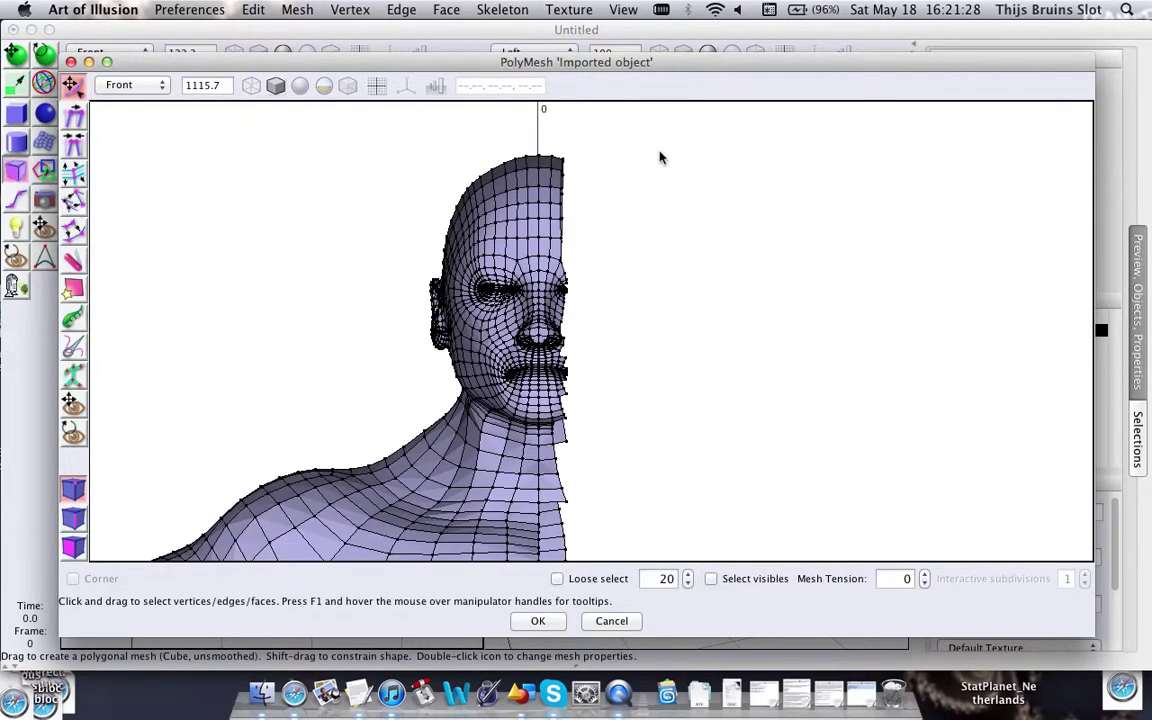
drag(659, 151, 548, 611)
right_drag(622, 468, 609, 286)
key(Delete)
Delete the leftover vertices past the centreline on the upper body and around the nose and mouth
scroll(625, 371, down, 2)
drag(615, 334, 557, 476)
key(Delete)
scroll(571, 244, up, 7)
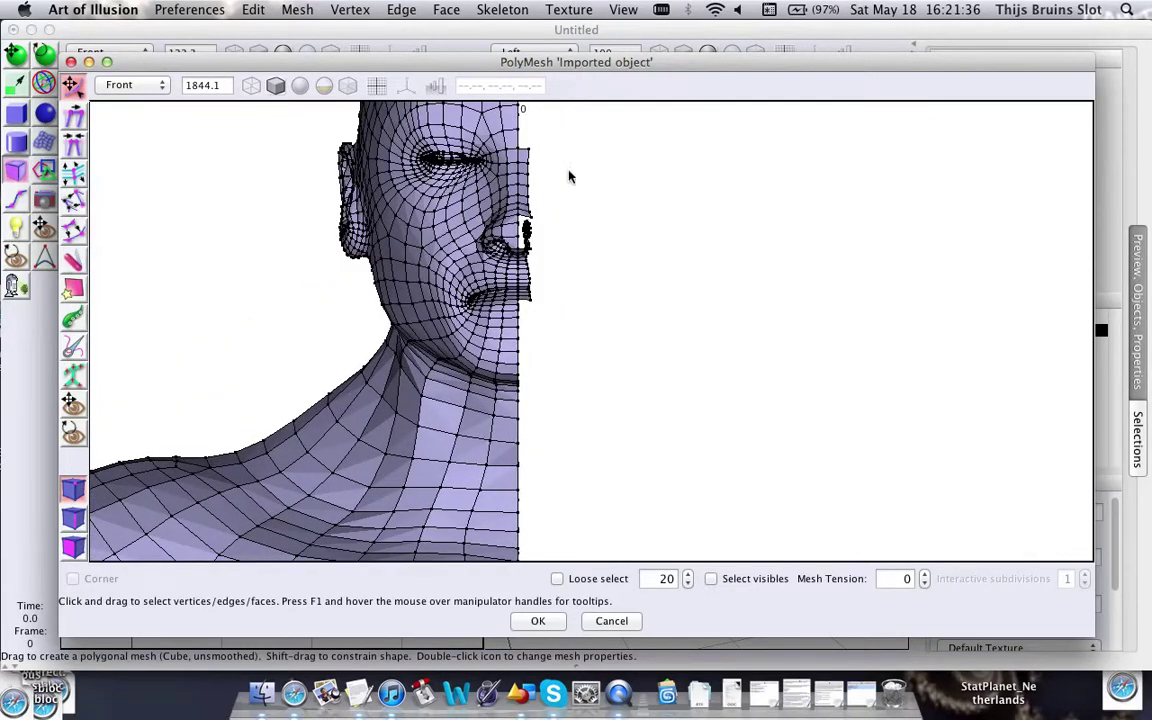
drag(533, 297, 522, 345)
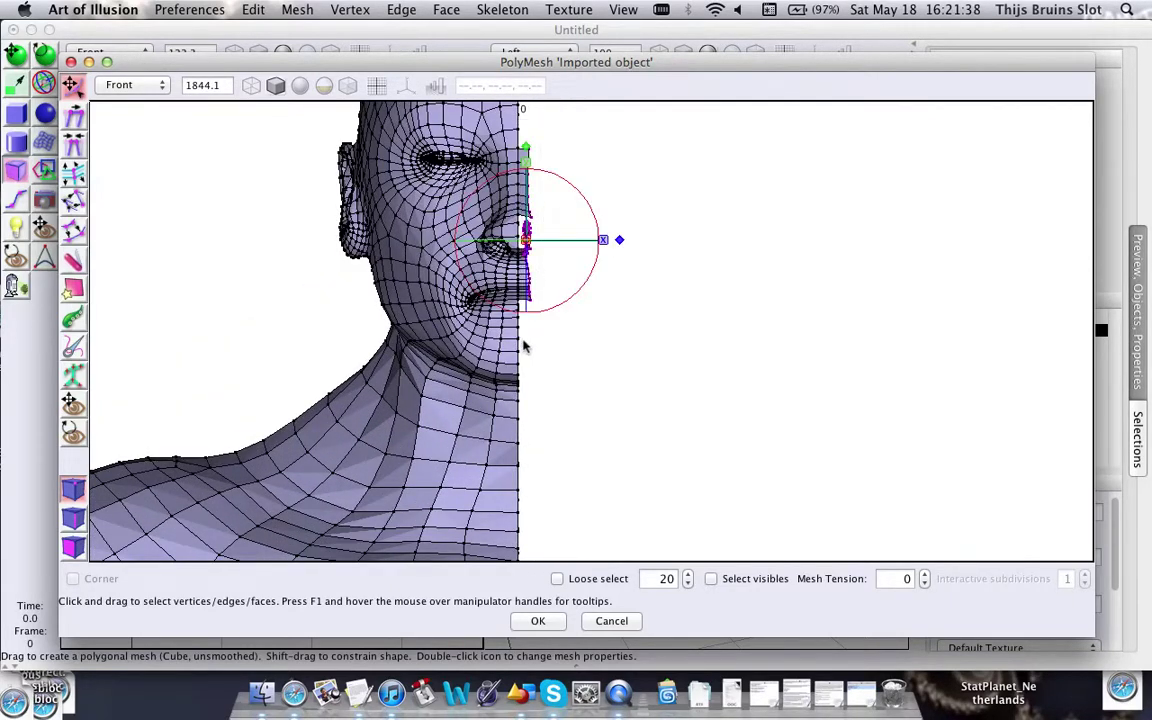
key(Delete)
Delete the leftover strip of vertices past the centreline along the torso, from the abdomen down to the crotch
right_drag(552, 380, 571, 257)
scroll(566, 282, down, 5)
right_drag(569, 360, 590, 205)
right_drag(618, 385, 580, 216)
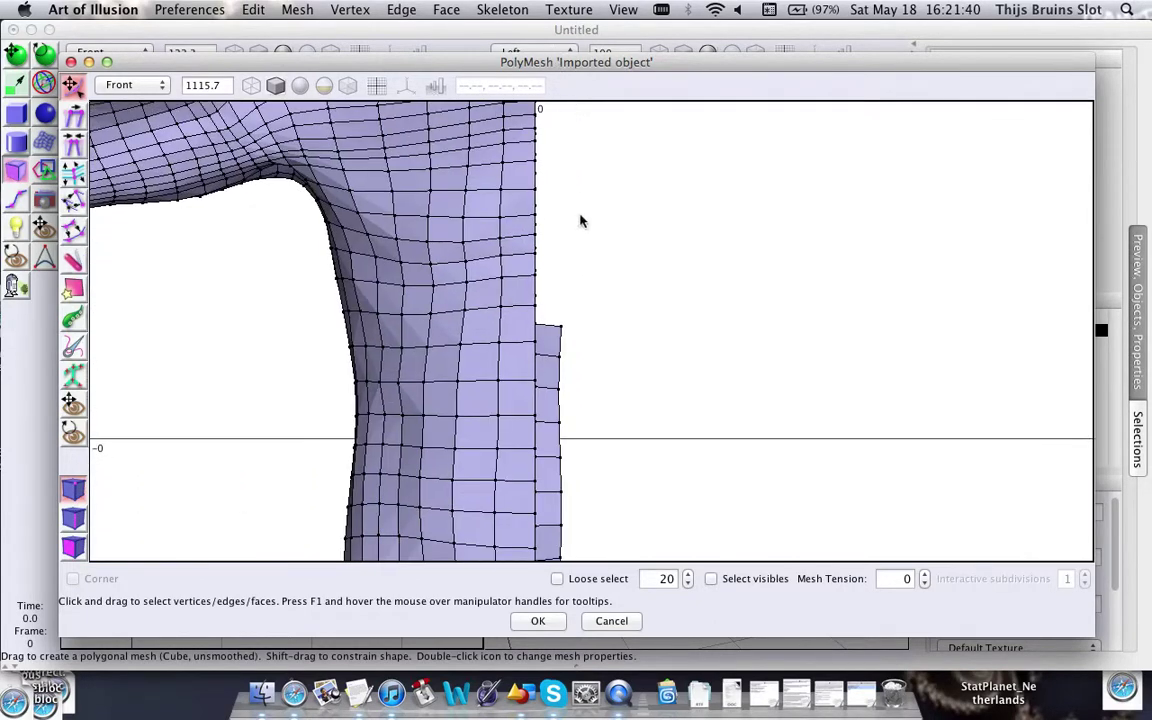
scroll(591, 337, down, 4)
right_drag(593, 345, 587, 143)
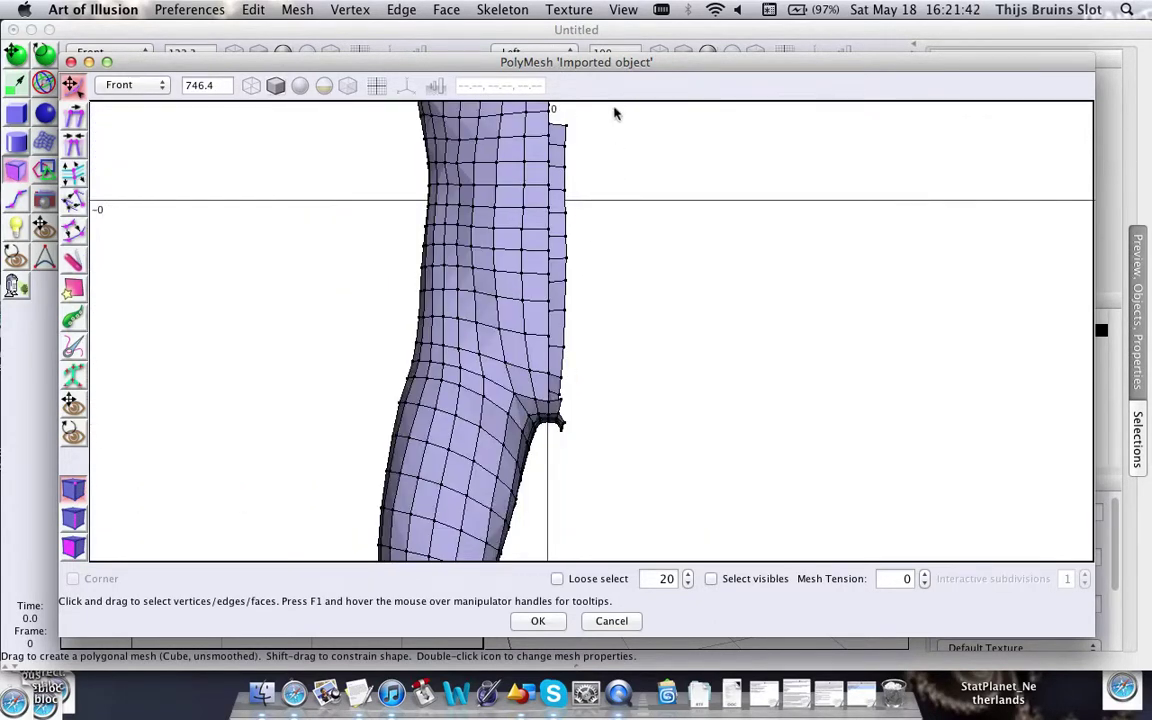
drag(614, 113, 552, 460)
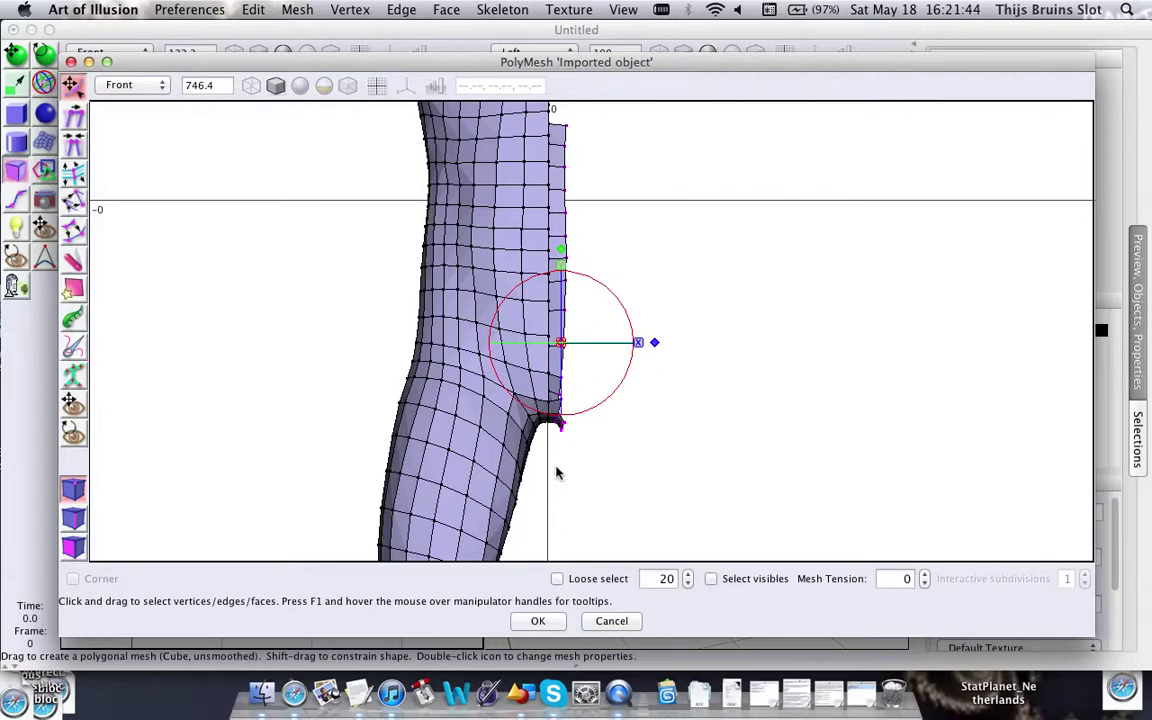
key(Delete)
In edge selection mode, select the open boundaries of the cut half-body and close them
scroll(599, 288, down, 5)
middle_drag(591, 211, 560, 308)
key(e)
right_click(688, 263)
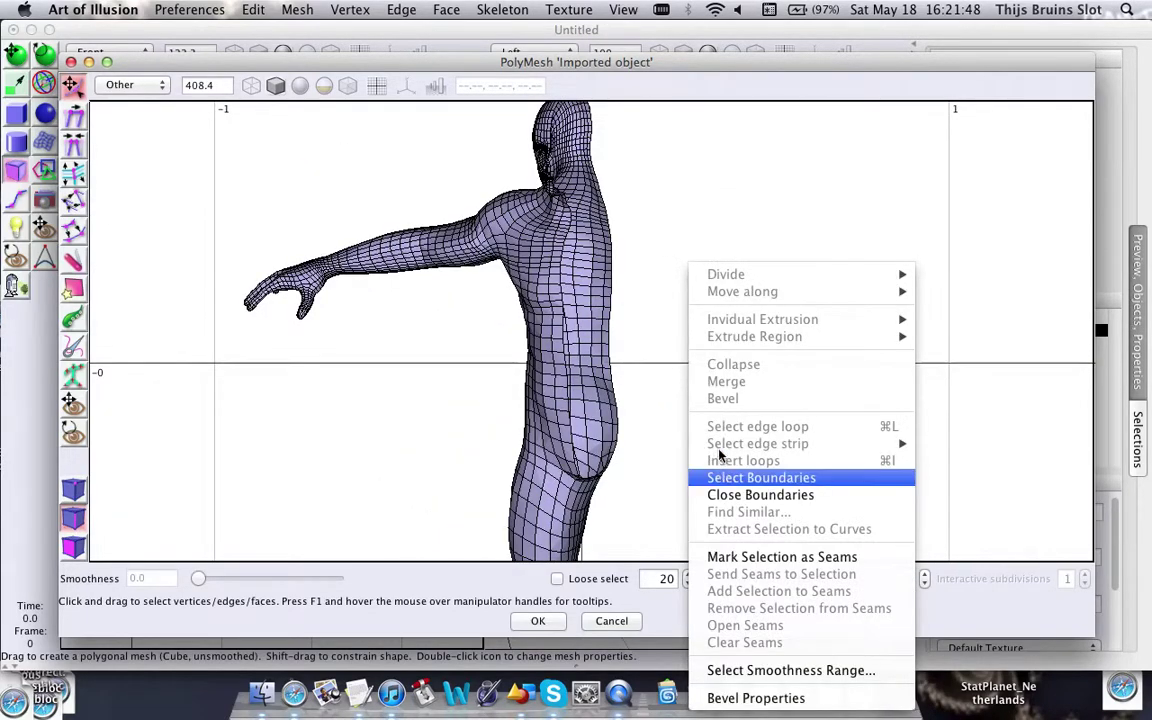
click(761, 477)
right_click(712, 246)
click(761, 478)
click(692, 313)
Inspect the closed cut surface from an angle and return to the front view
right_drag(654, 268, 629, 330)
middle_drag(629, 330, 641, 318)
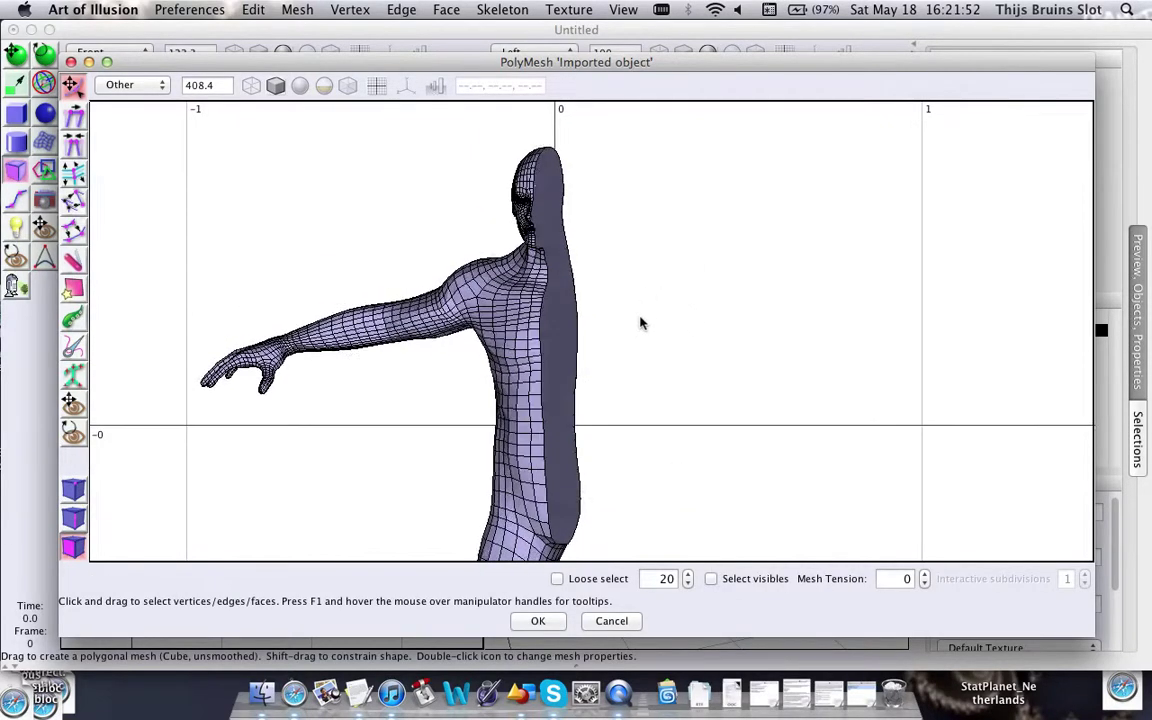
right_drag(642, 322, 668, 318)
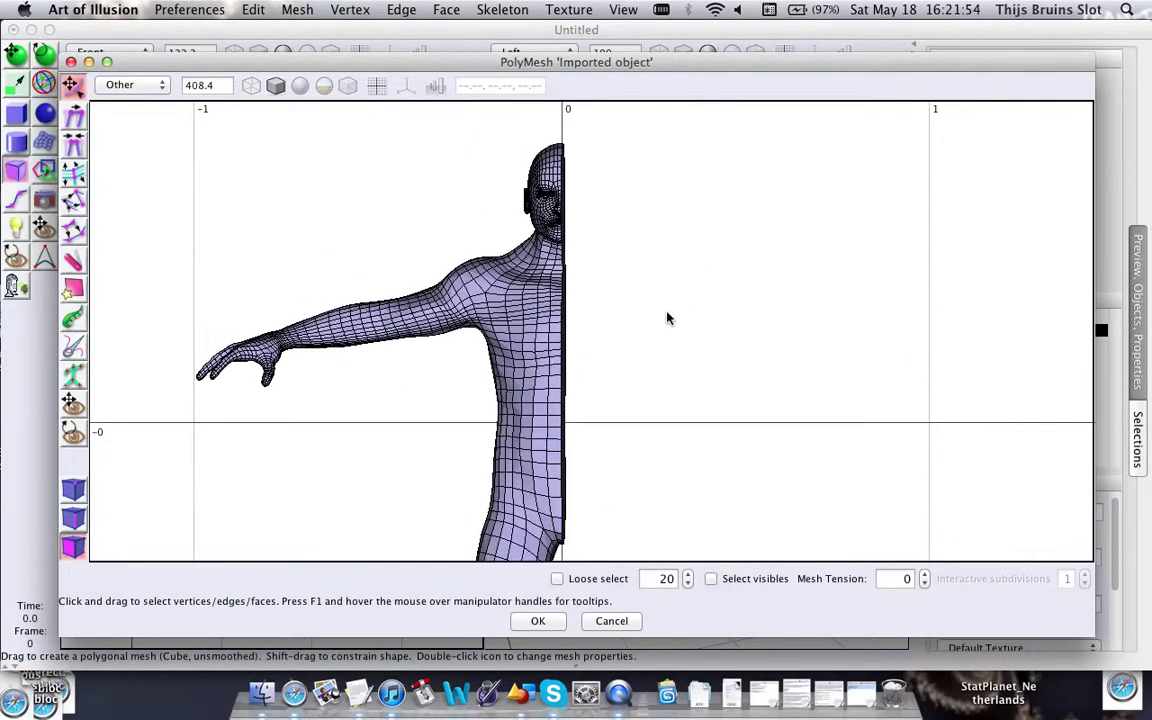
click(112, 84)
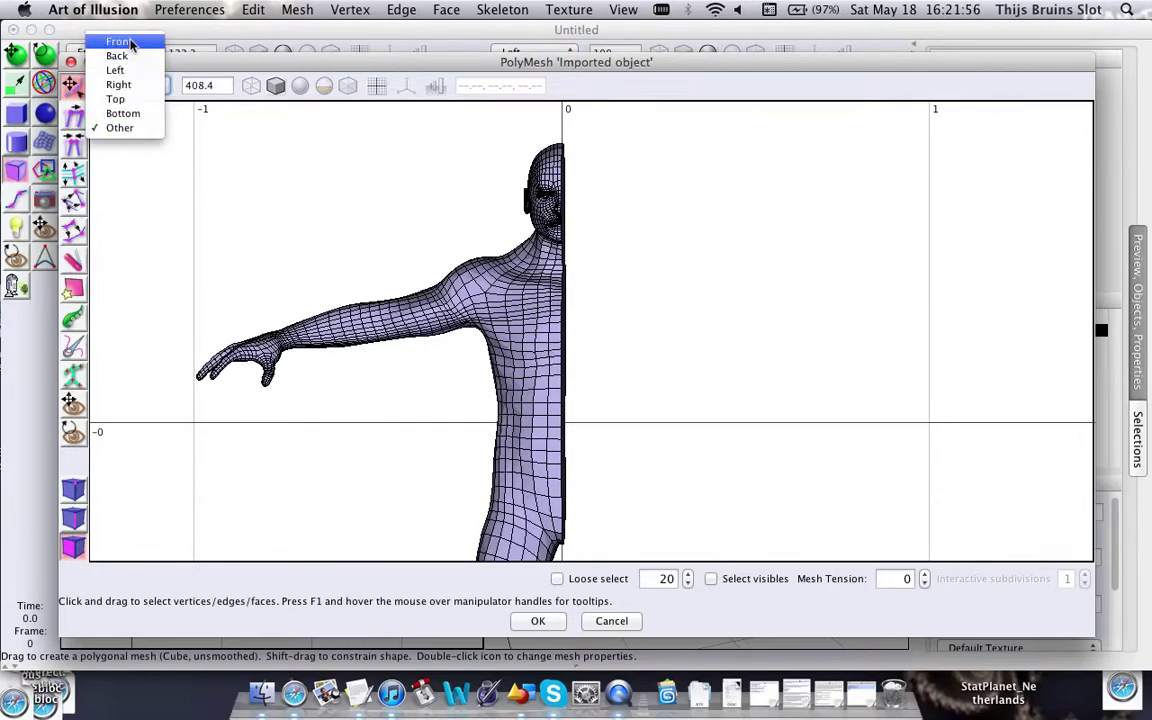
click(120, 42)
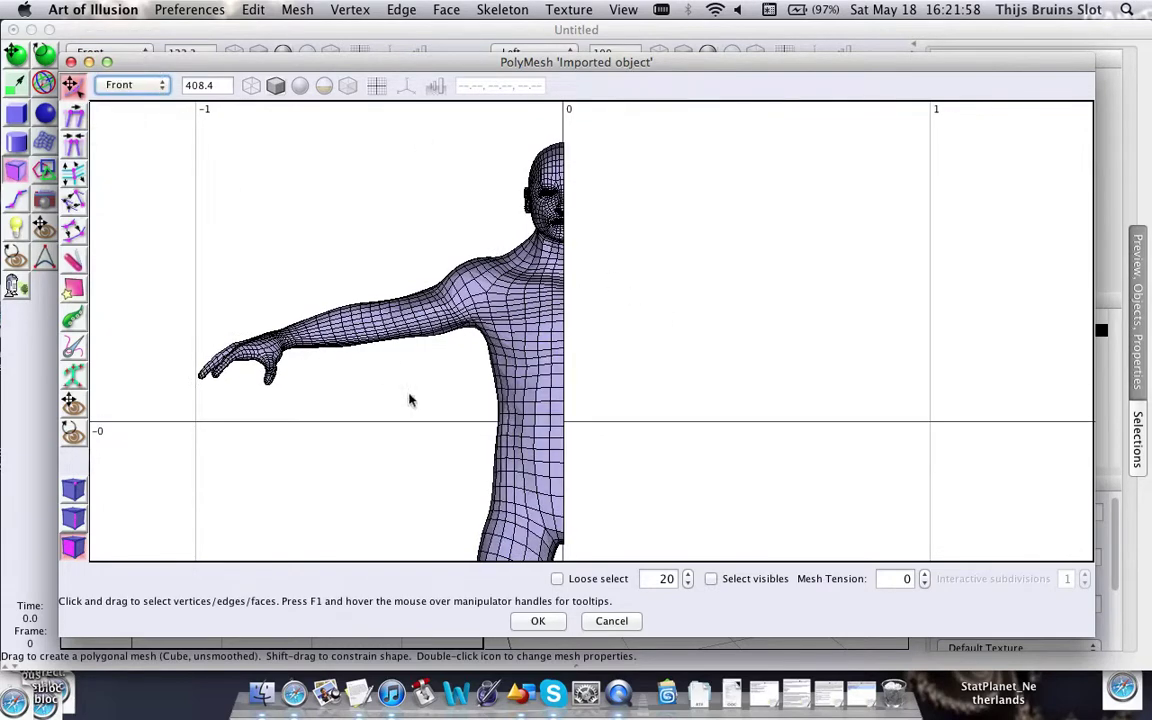
scroll(579, 432, down, 5)
scroll(606, 420, up, 1)
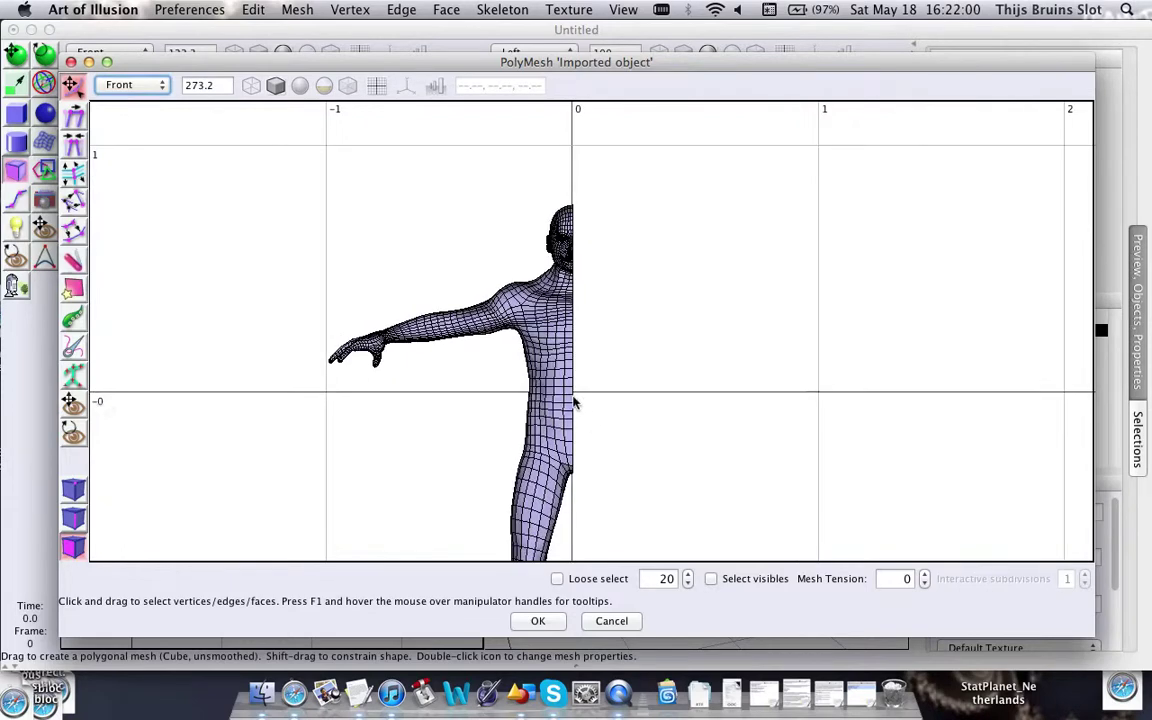
Switch to vertex selection, check the selection on the head's centreline from an angle, and clear it
middle_drag(611, 210, 580, 253)
key(v)
drag(615, 182, 575, 231)
middle_drag(605, 327, 571, 302)
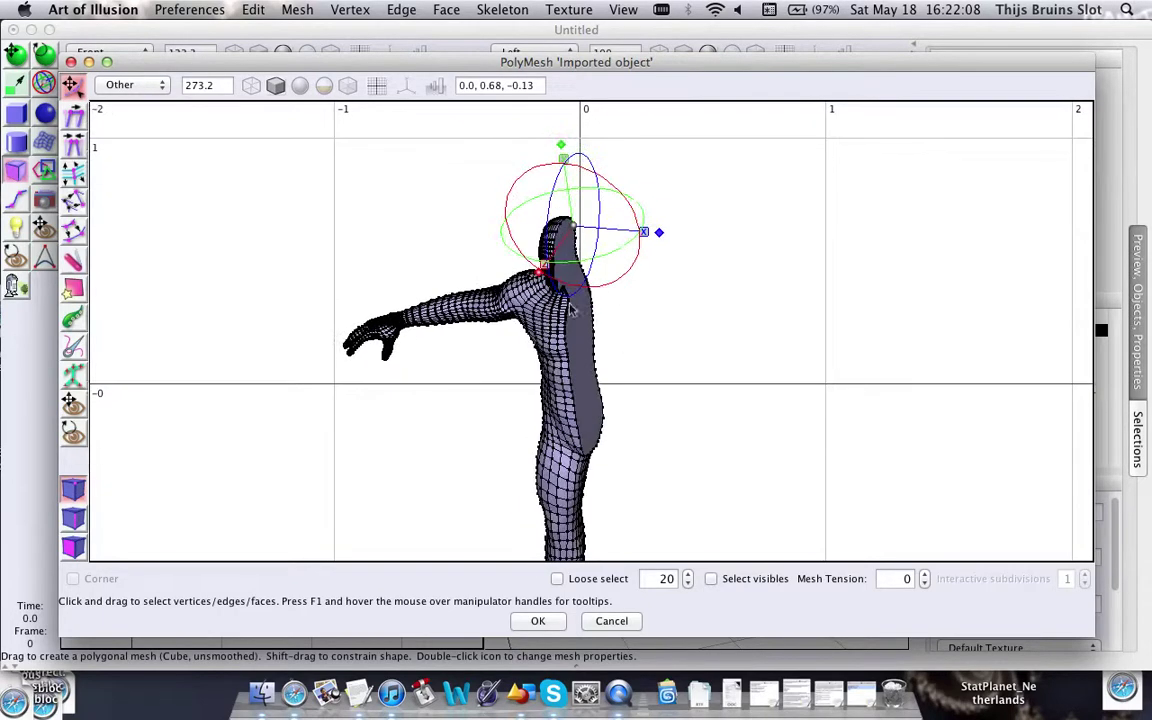
middle_drag(612, 256, 628, 218)
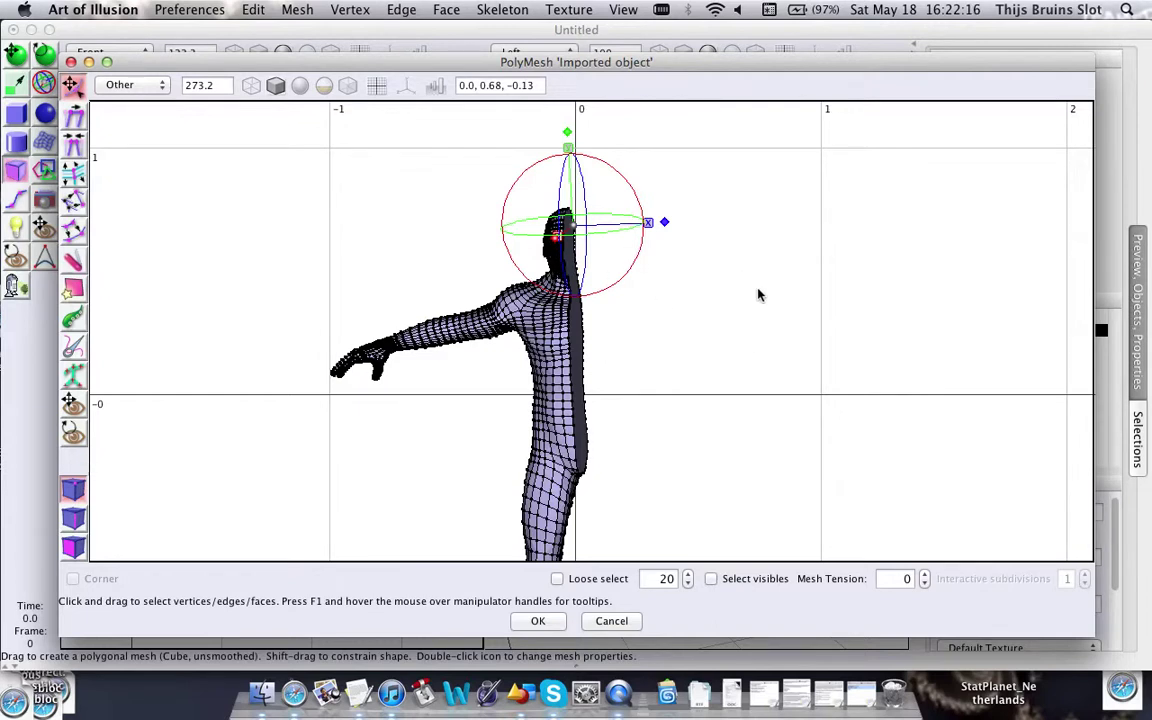
click(698, 323)
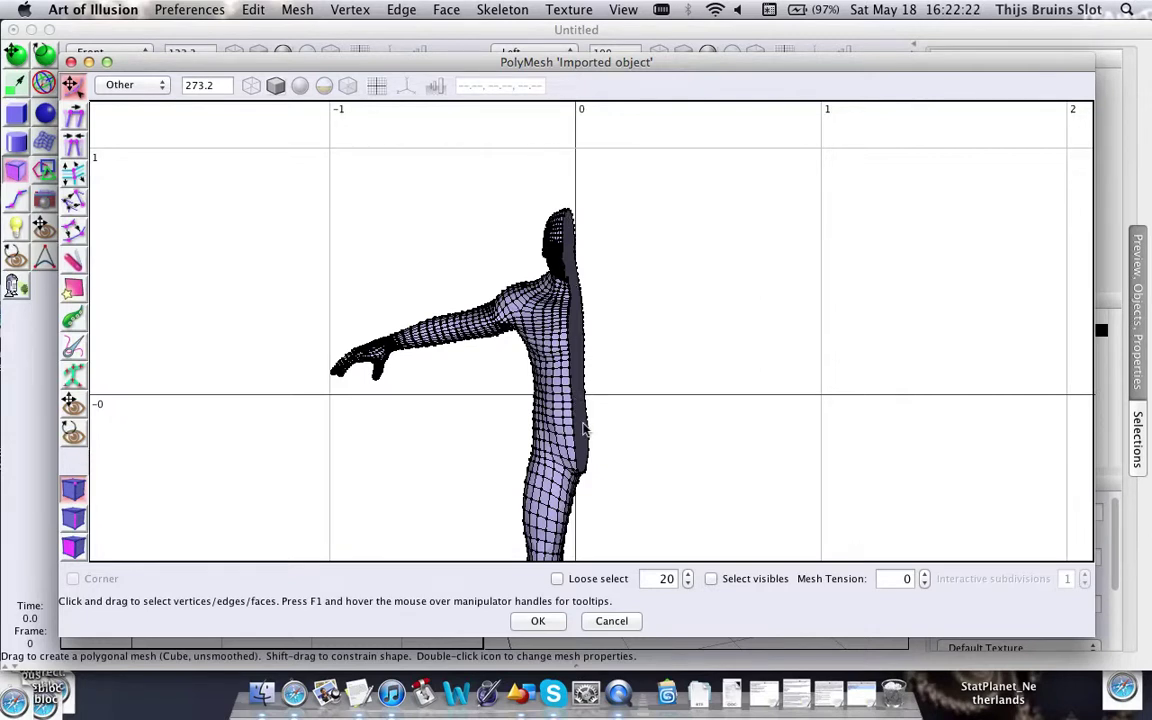
middle_drag(575, 347, 591, 324)
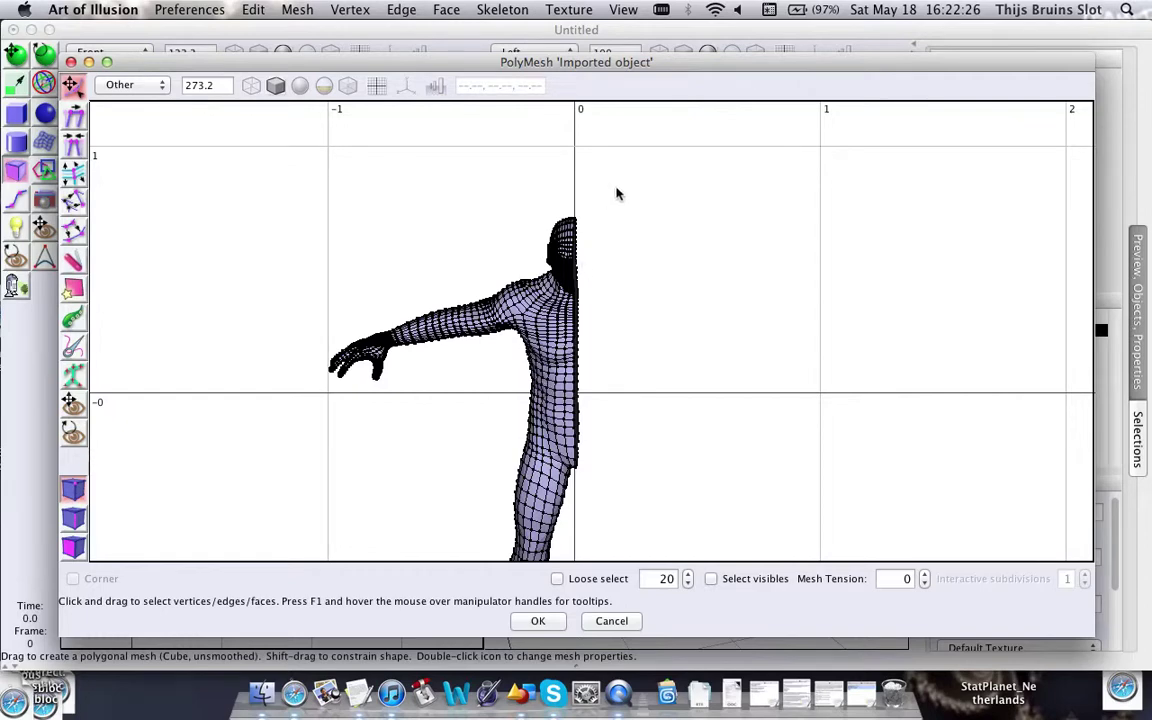
In the front view, select all vertices along the body's centreline from head to crotch and set their X coordinate to 0
click(160, 85)
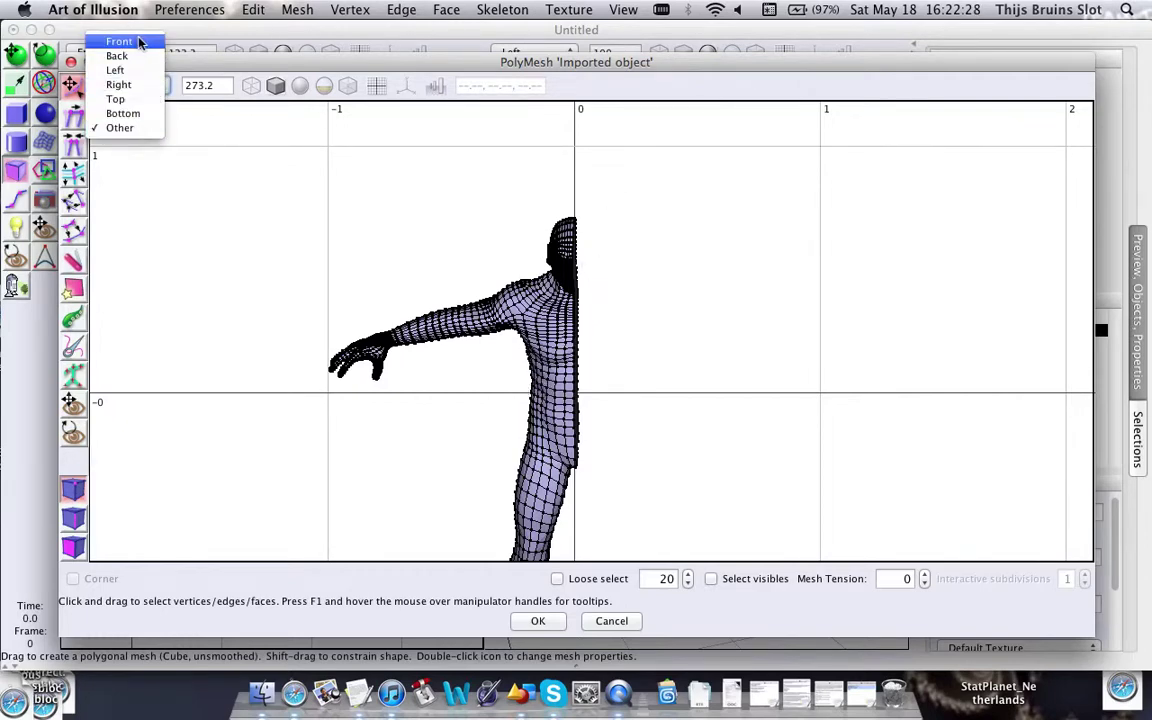
click(125, 40)
scroll(680, 270, down, 2)
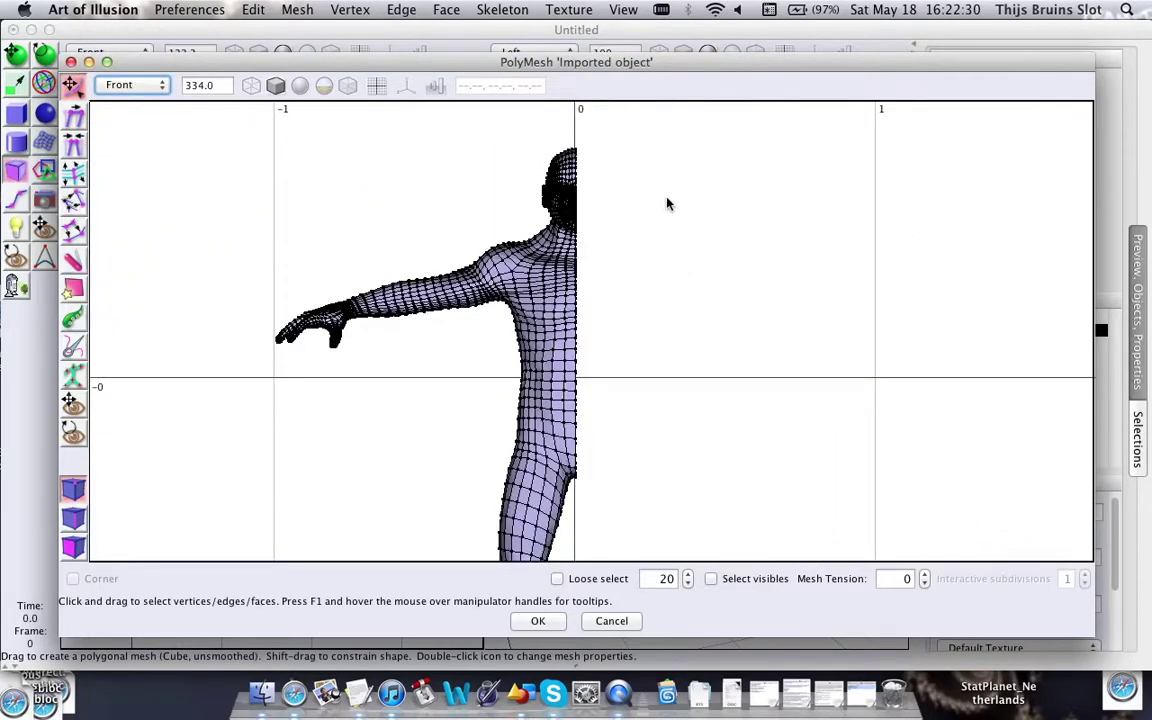
drag(637, 119, 578, 470)
scroll(645, 350, up, 6)
right_drag(639, 240, 752, 580)
right_drag(762, 284, 751, 378)
scroll(751, 378, up, 4)
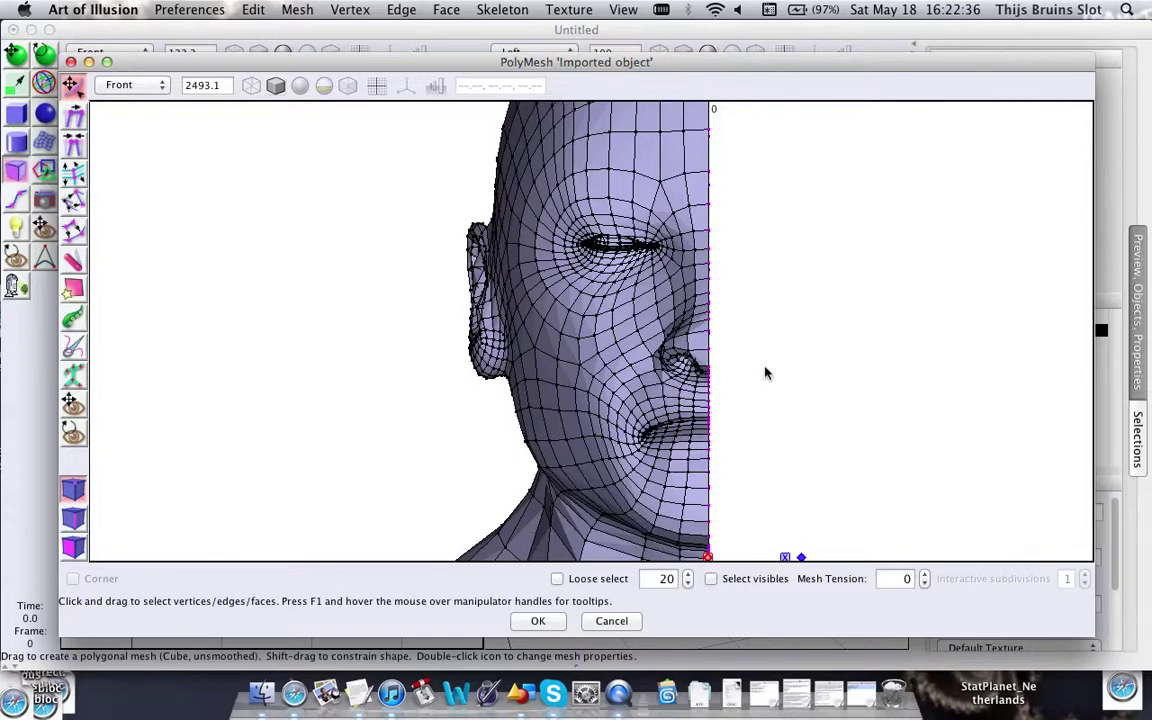
middle_drag(764, 373, 709, 345)
right_drag(709, 305, 689, 335)
scroll(690, 345, down, 4)
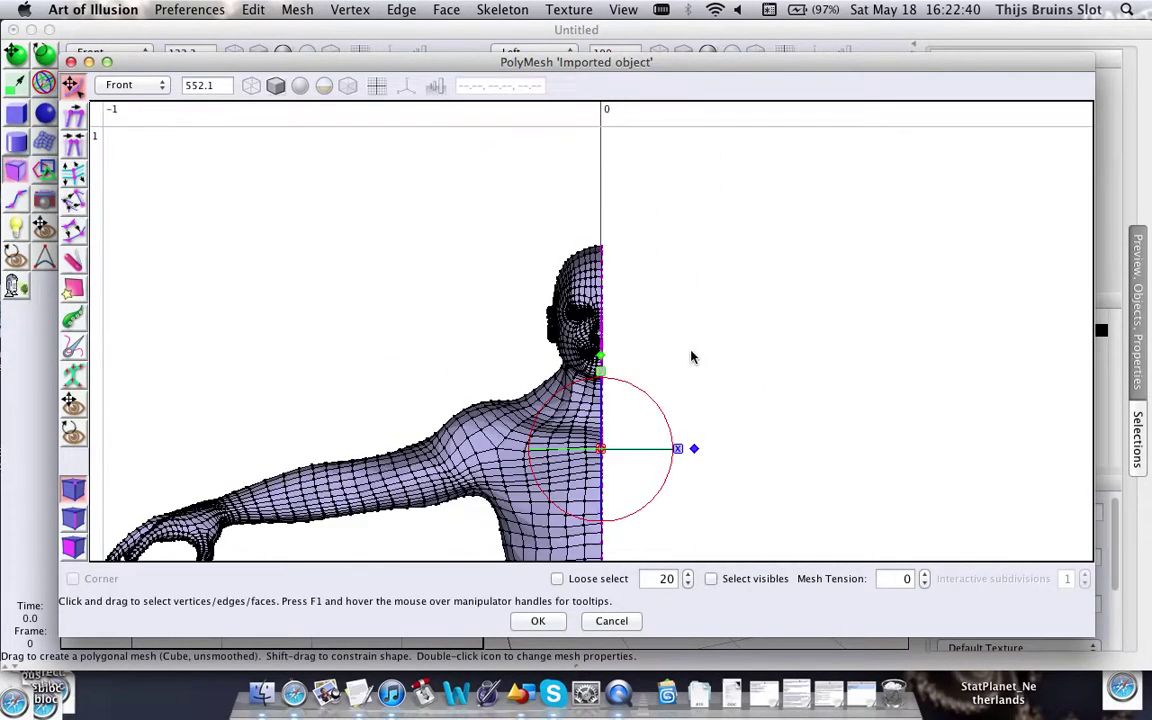
double_click(624, 315)
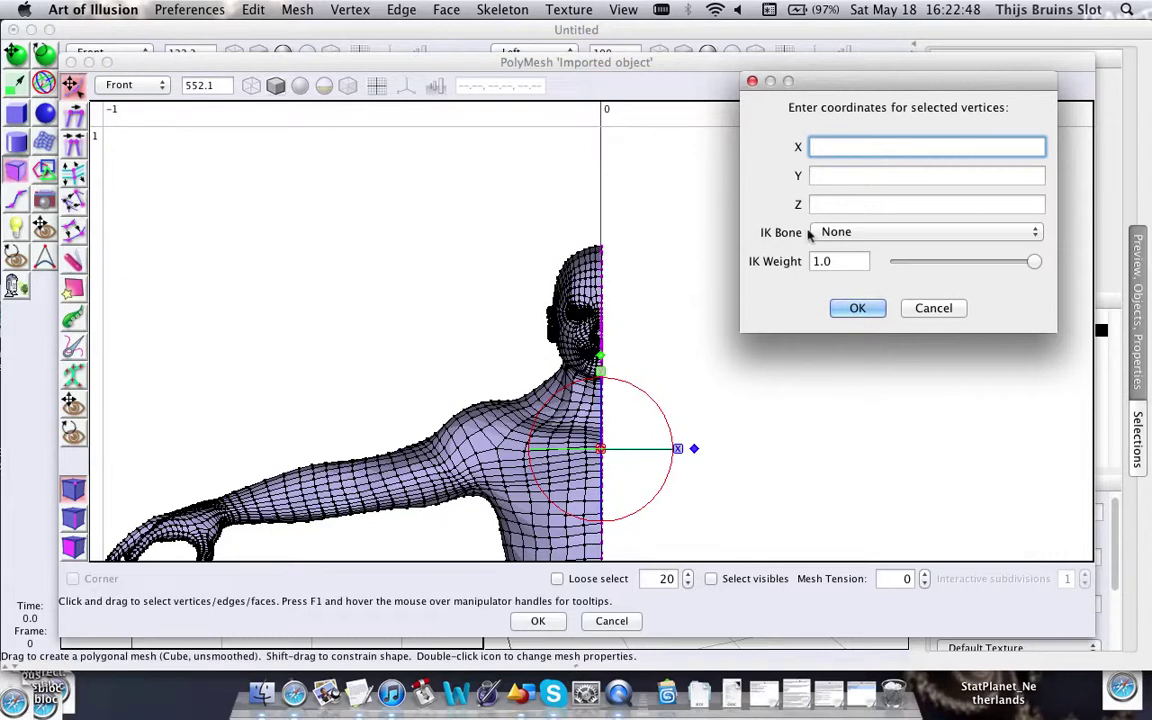
text(0)
key(Return)
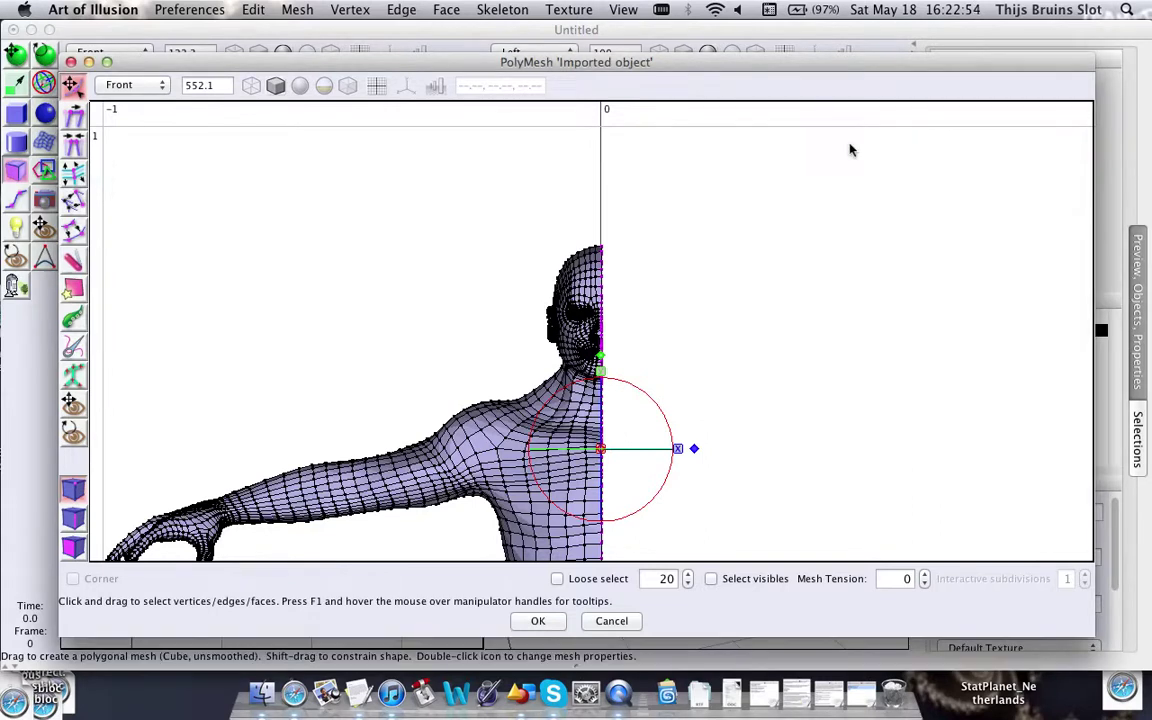
click(476, 288)
Turn on mirror modelling across the YZ plane for the half-body and inspect the mirrored side
middle_drag(476, 308, 505, 300)
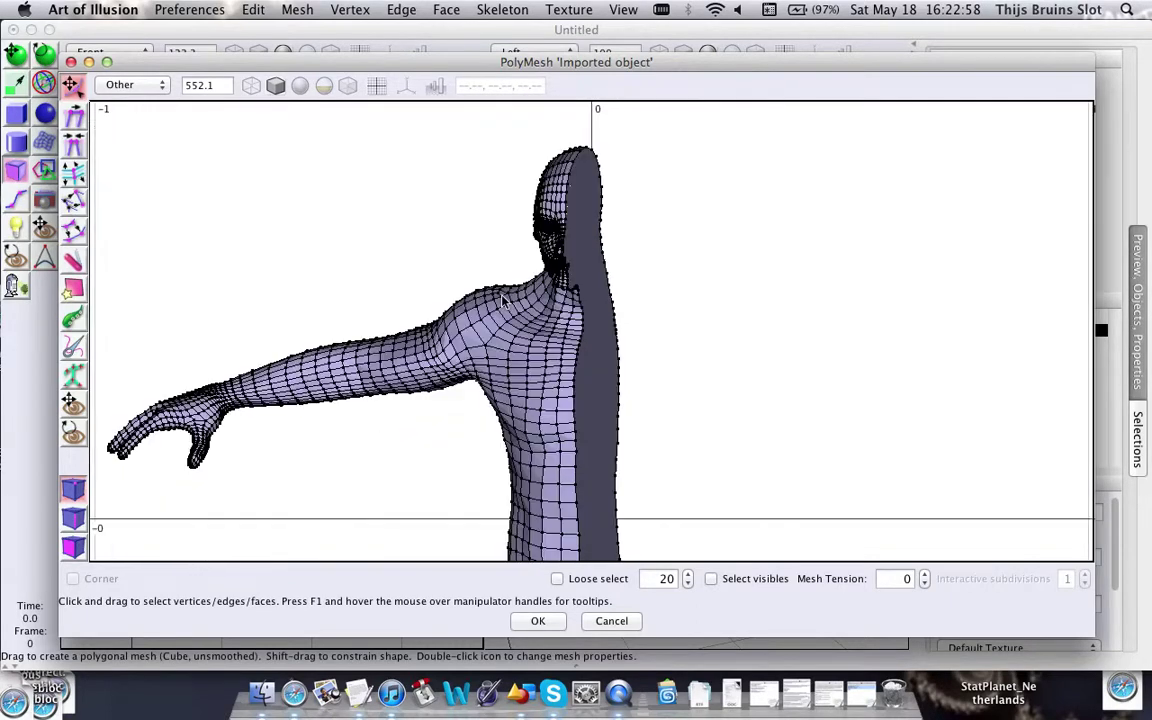
click(250, 9)
mouse_move(297, 9)
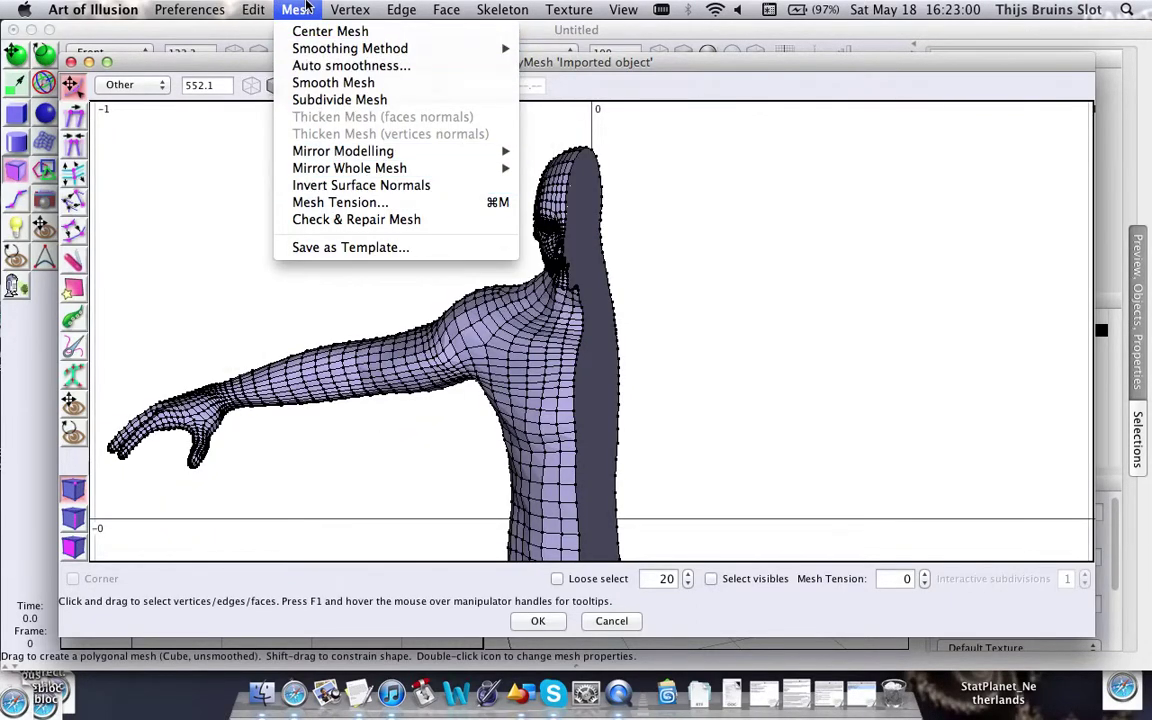
mouse_move(342, 160)
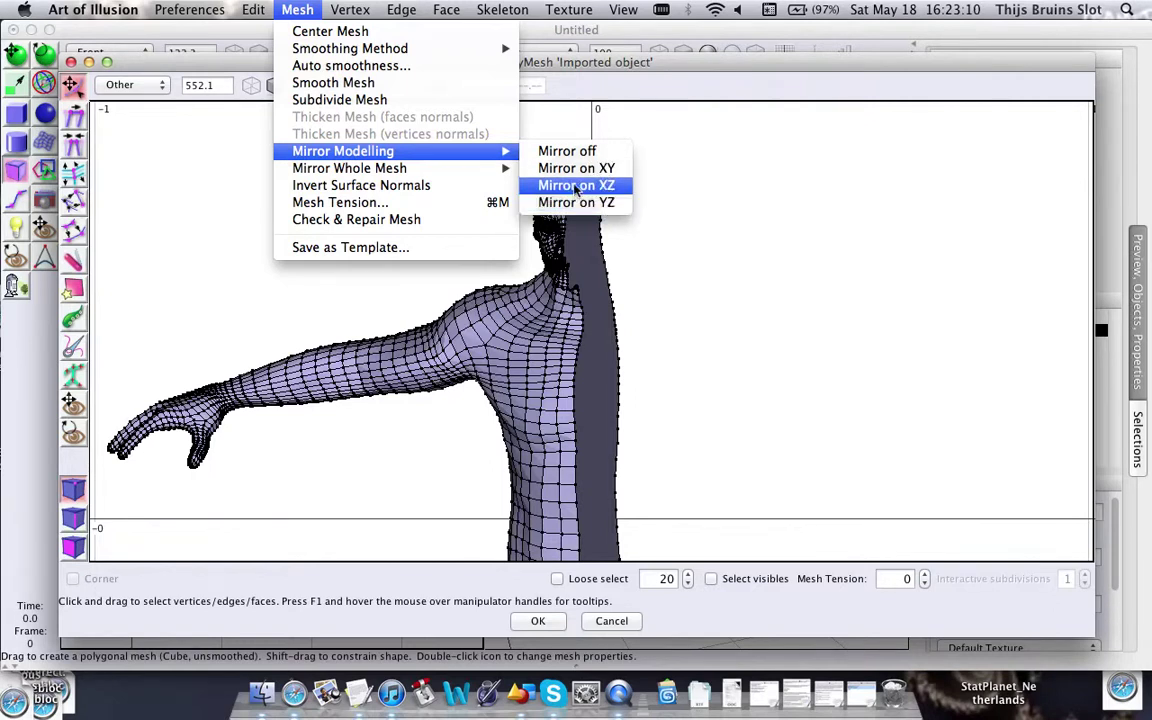
click(624, 207)
scroll(612, 267, down, 4)
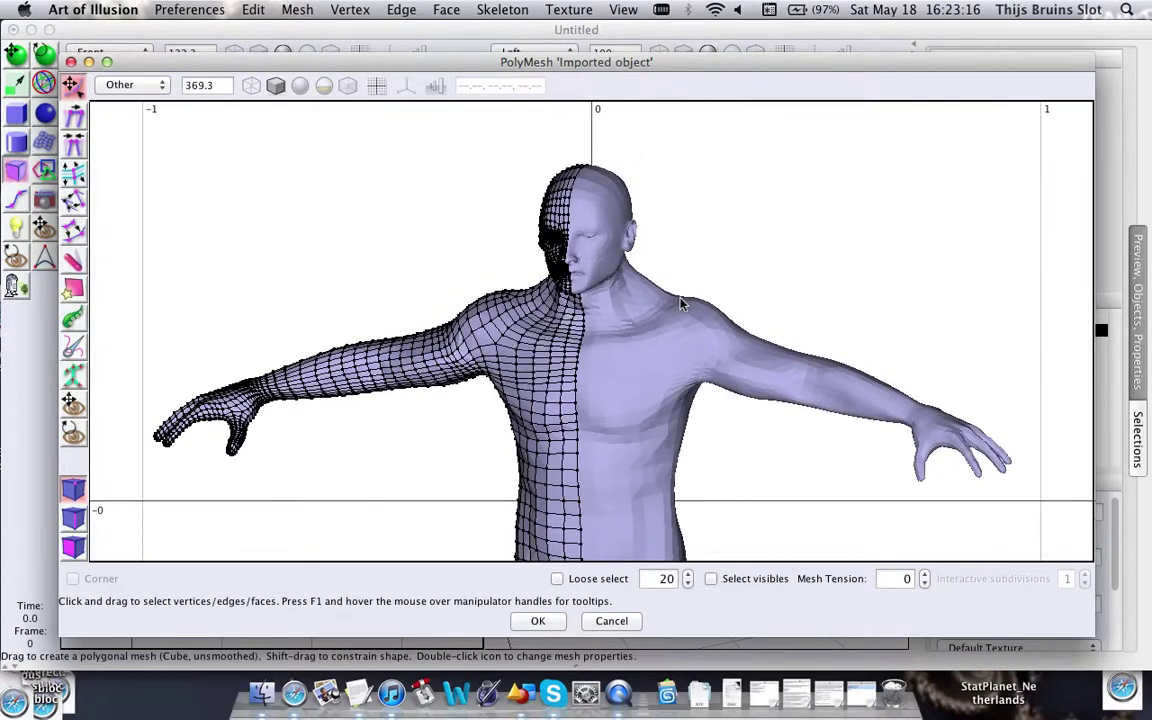
scroll(650, 425, up, 4)
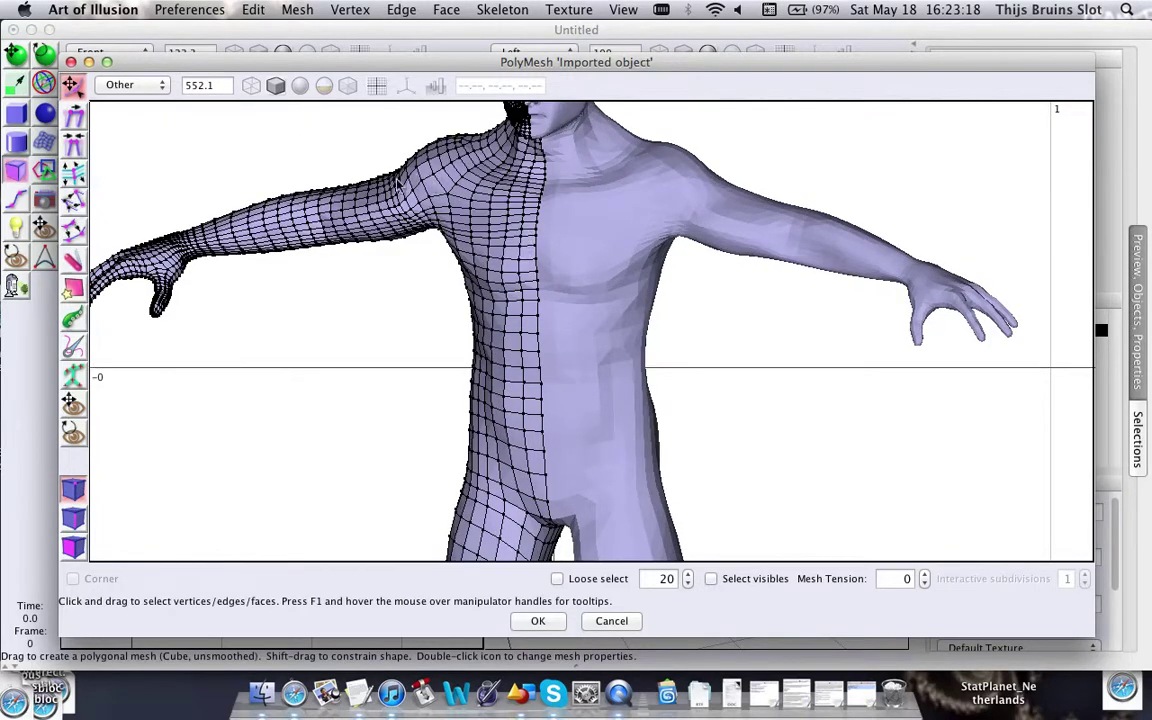
right_drag(486, 197, 465, 318)
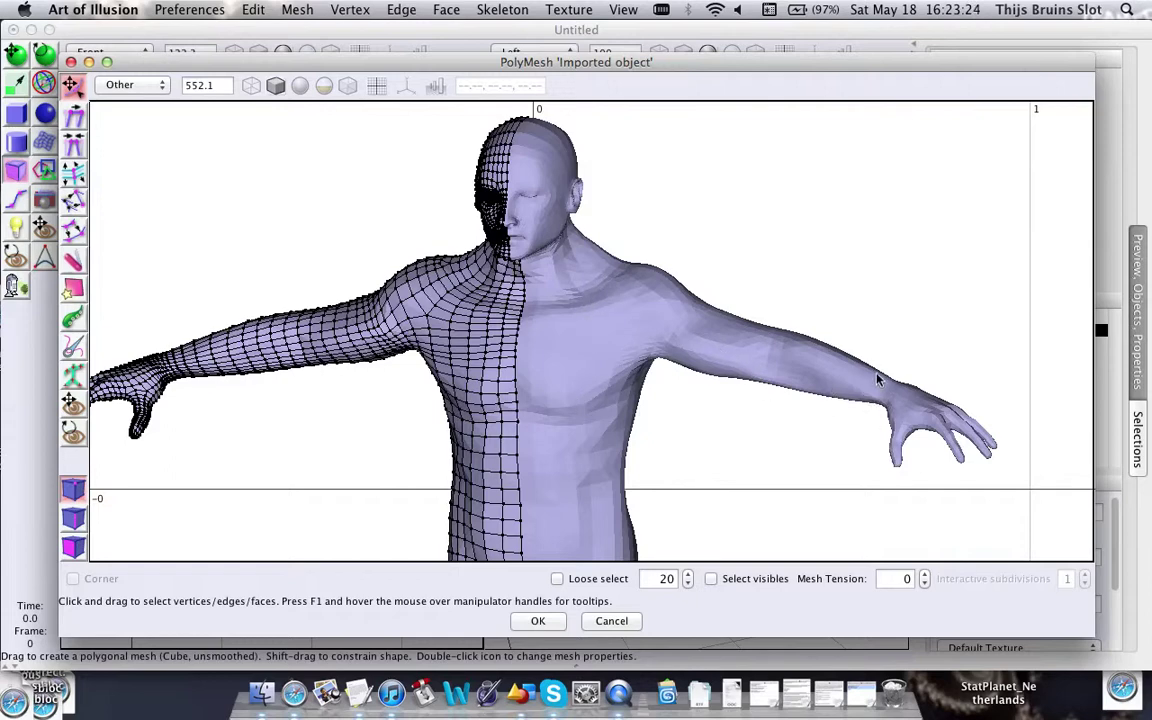
Select the vertices of the editable half's hand, enlarge the hand evenly and rotate it slightly
middle_drag(619, 293, 678, 319)
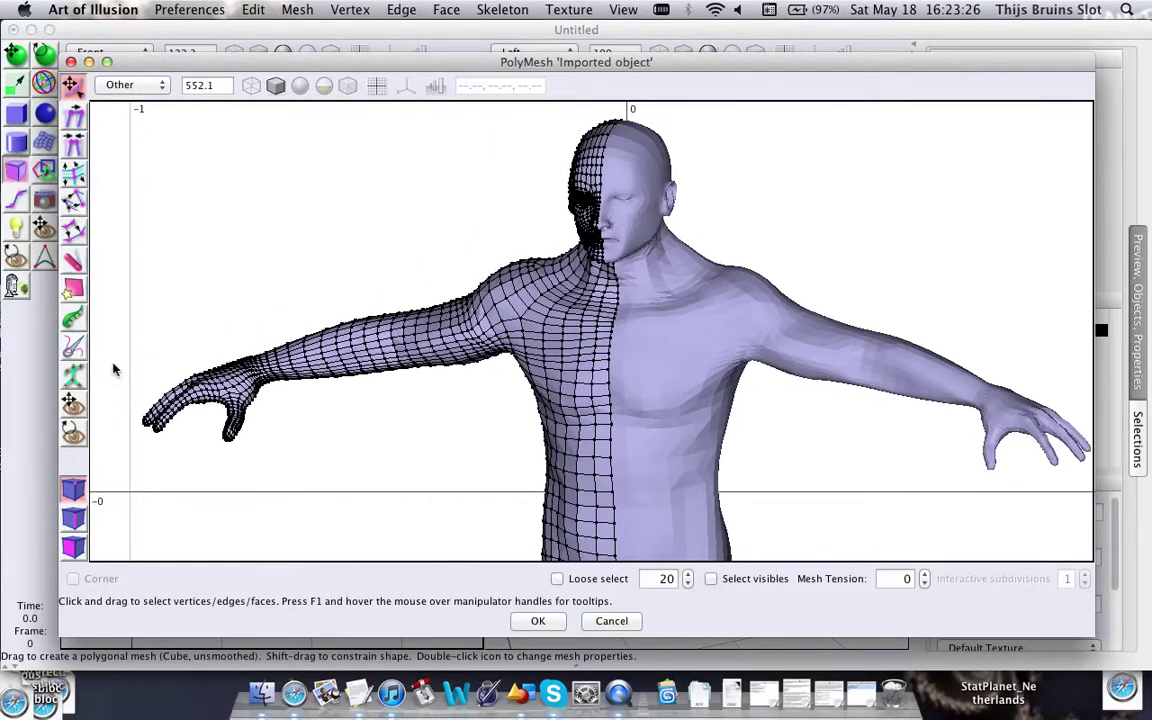
drag(113, 352, 267, 480)
scroll(343, 368, down, 3)
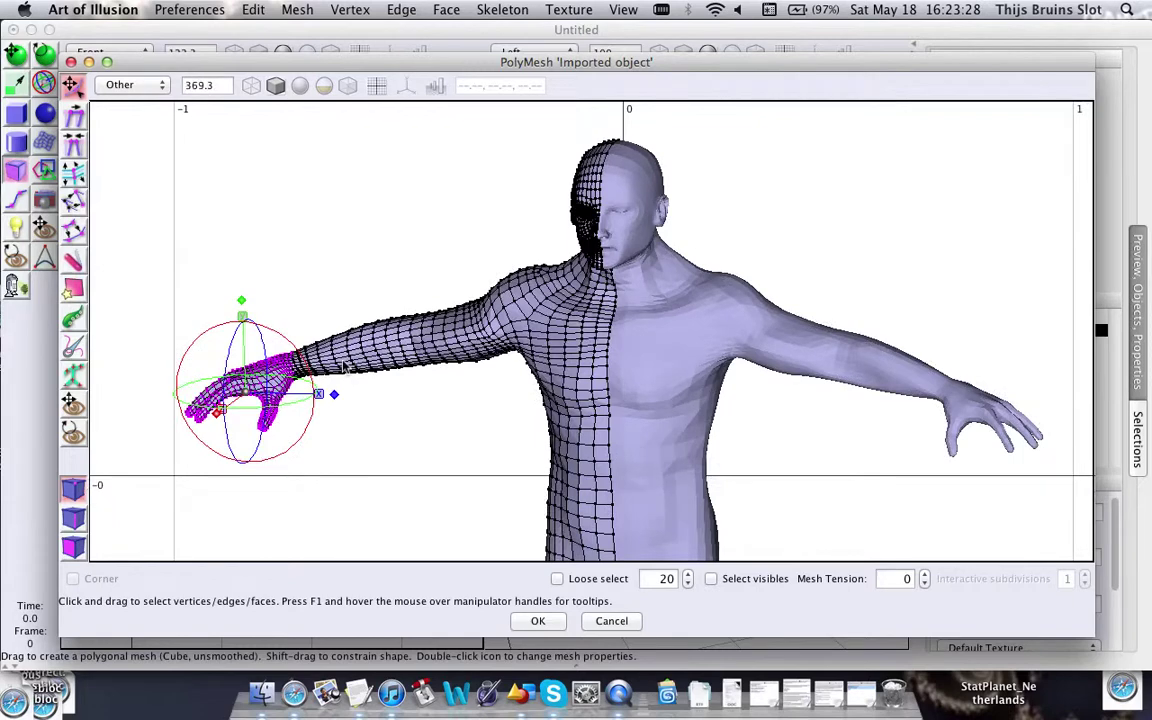
scroll(343, 368, down, 2)
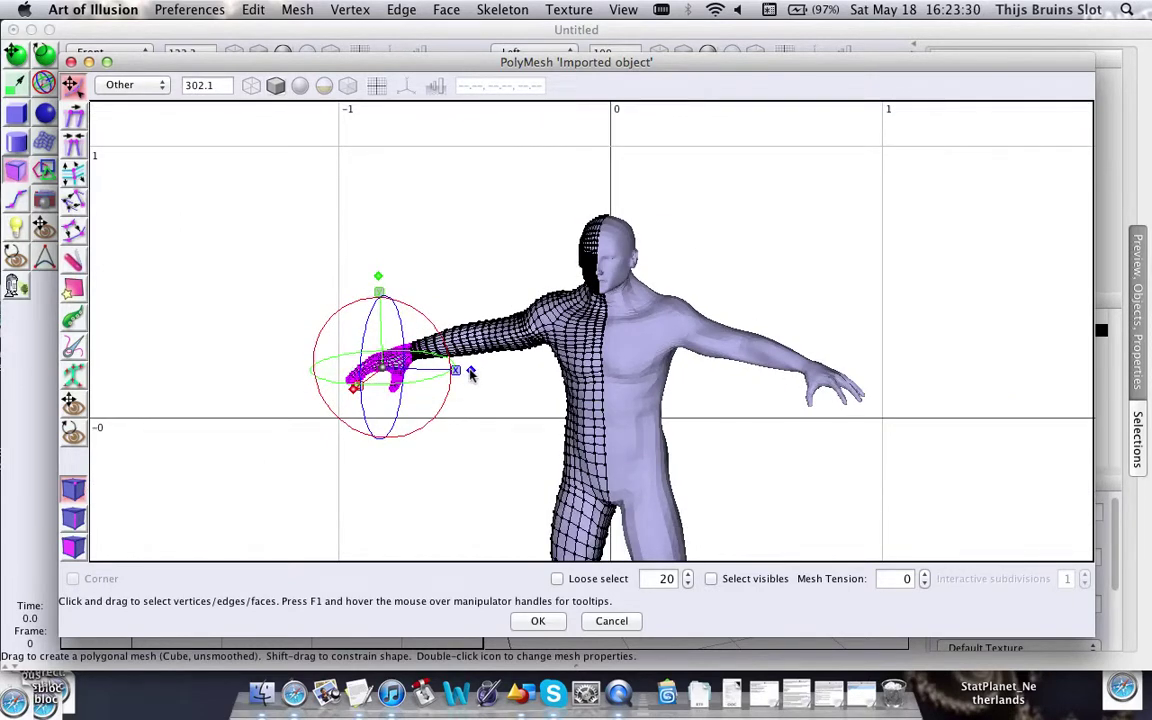
drag(470, 372, 598, 394)
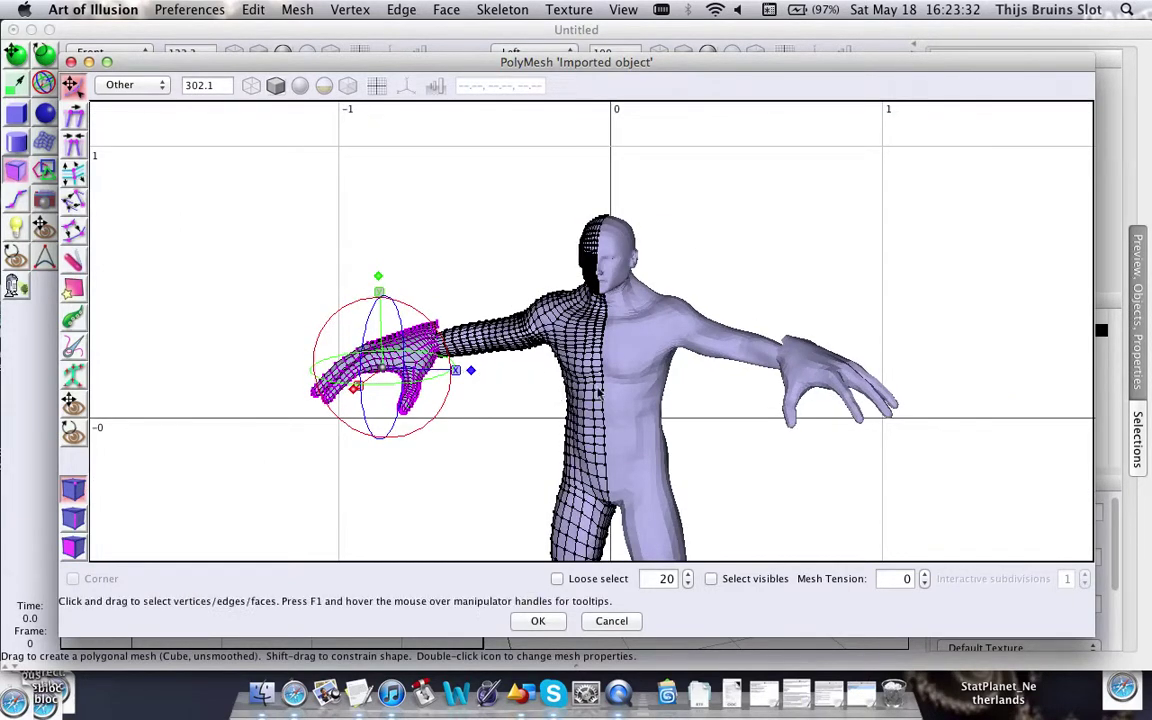
middle_drag(770, 386, 836, 410)
middle_drag(478, 314, 405, 271)
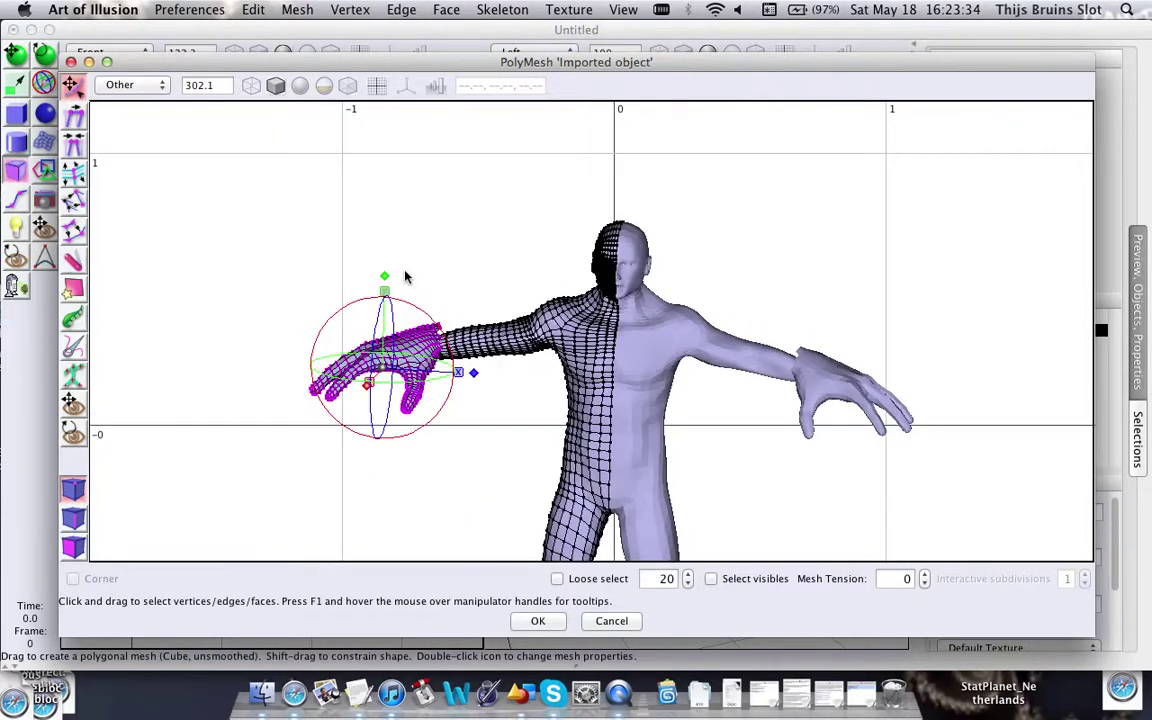
drag(435, 328, 440, 327)
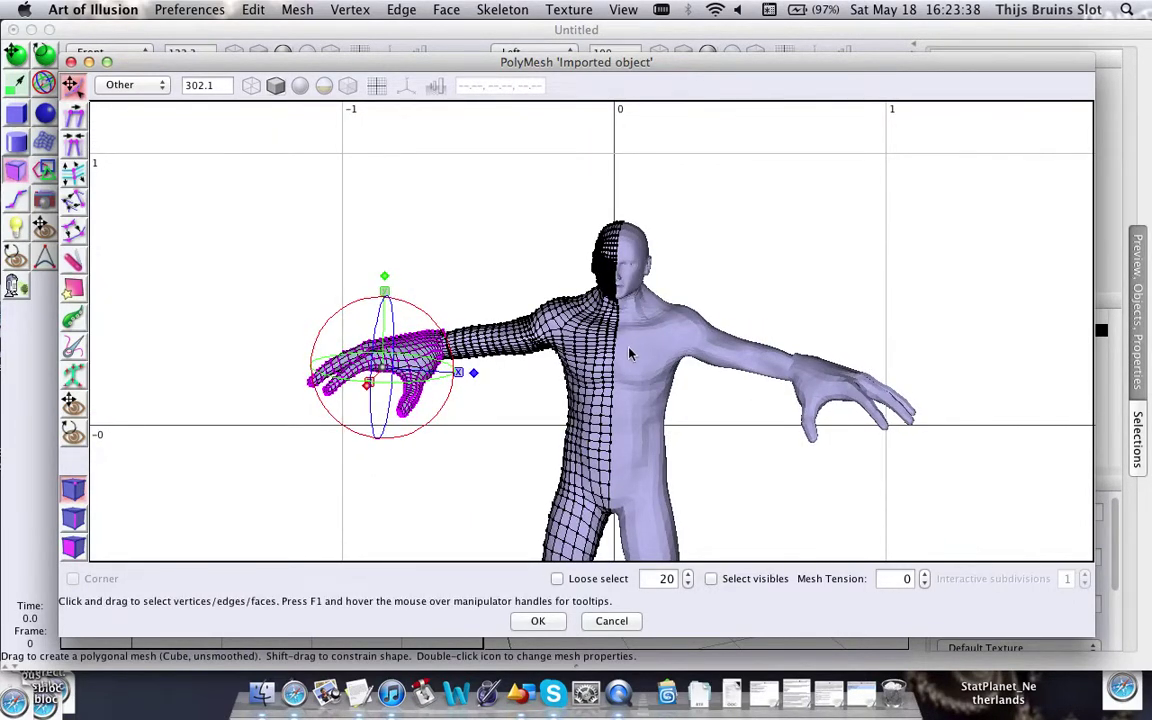